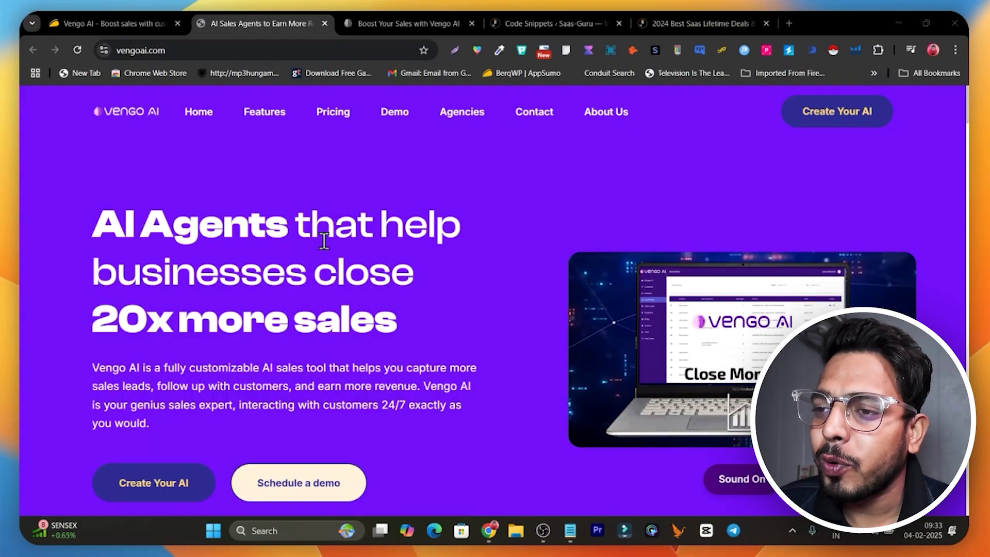
# - Browse the AppSumo Vengo AI deal page, highlighting the product description and the $69 price
pyautogui.scroll(-2, 324, 243)
pyautogui.moveTo(262, 246); pyautogui.dragTo(300, 270)
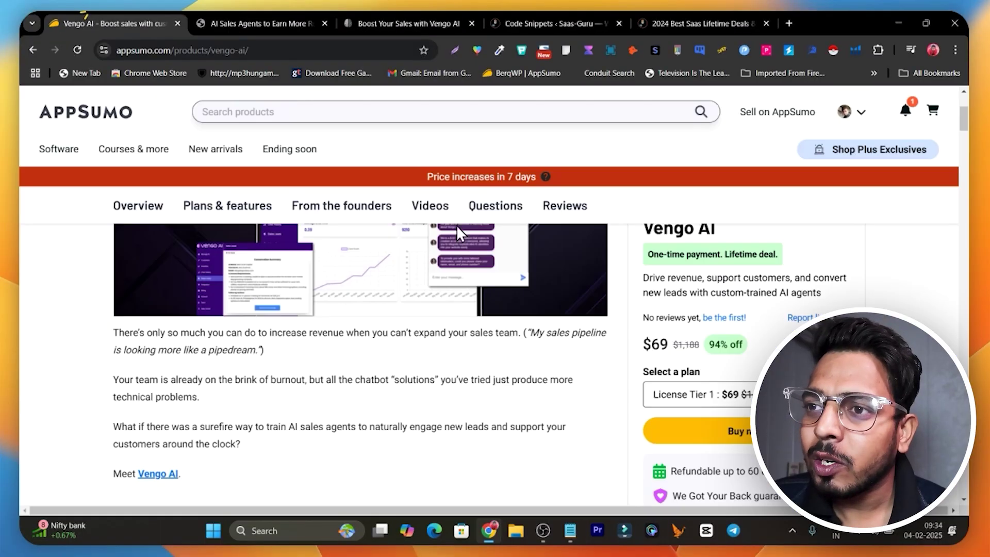
pyautogui.scroll(3, 604, 384)
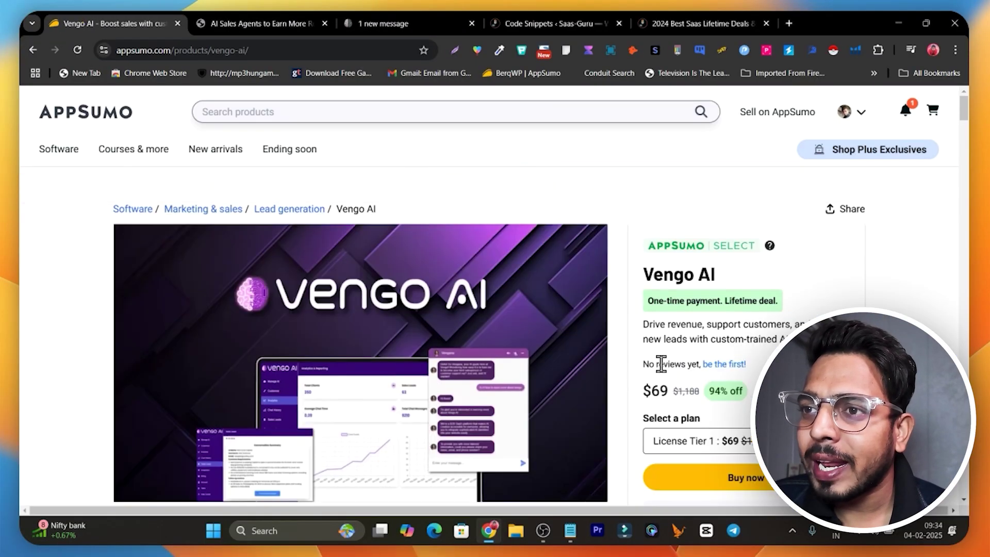
pyautogui.doubleClick(655, 391)
pyautogui.scroll(-5, 273, 248)
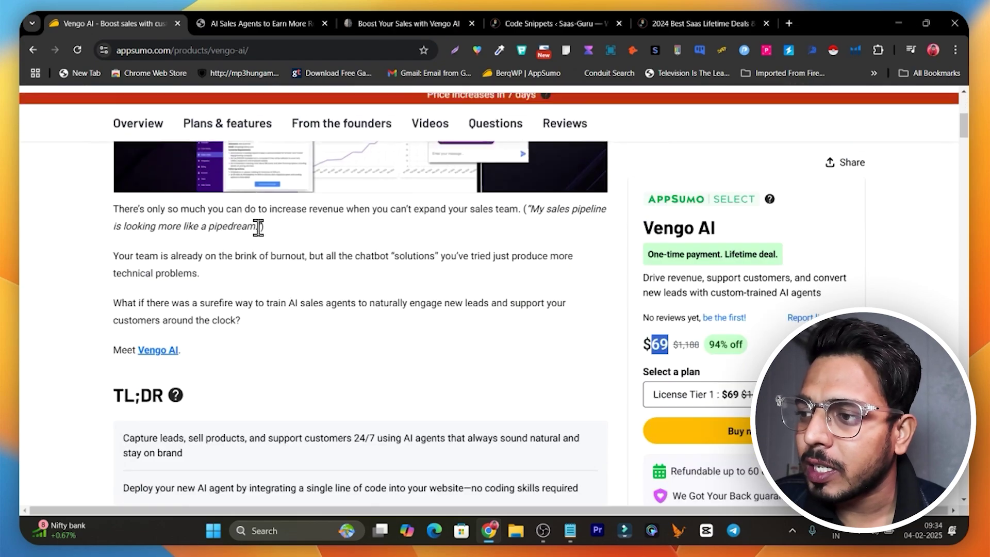
# - Review the plans and features table, highlighting tier 1's 750 chat minutes
pyautogui.click(230, 135)
pyautogui.scroll(-3, 327, 365)
pyautogui.scroll(5, 327, 364)
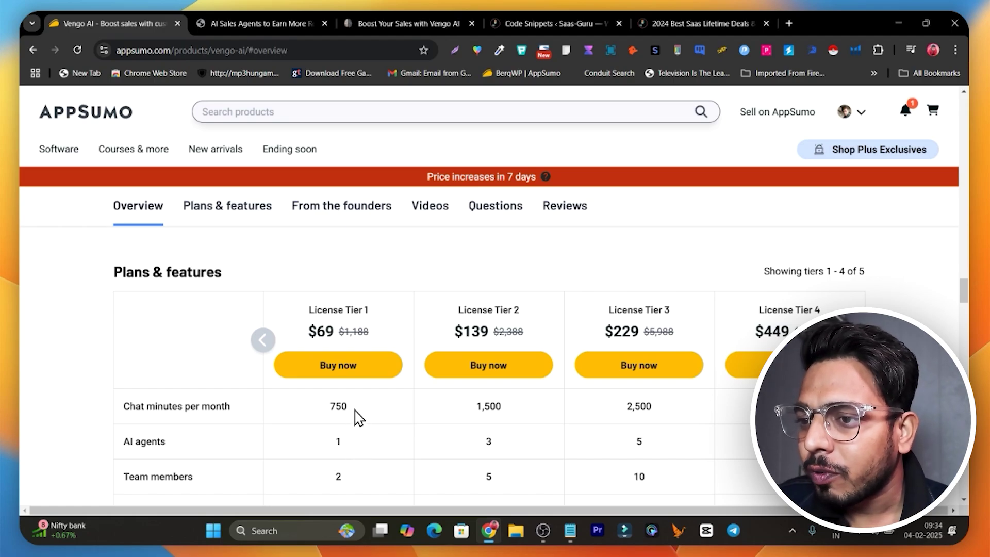
pyautogui.moveTo(354, 410); pyautogui.dragTo(331, 410)
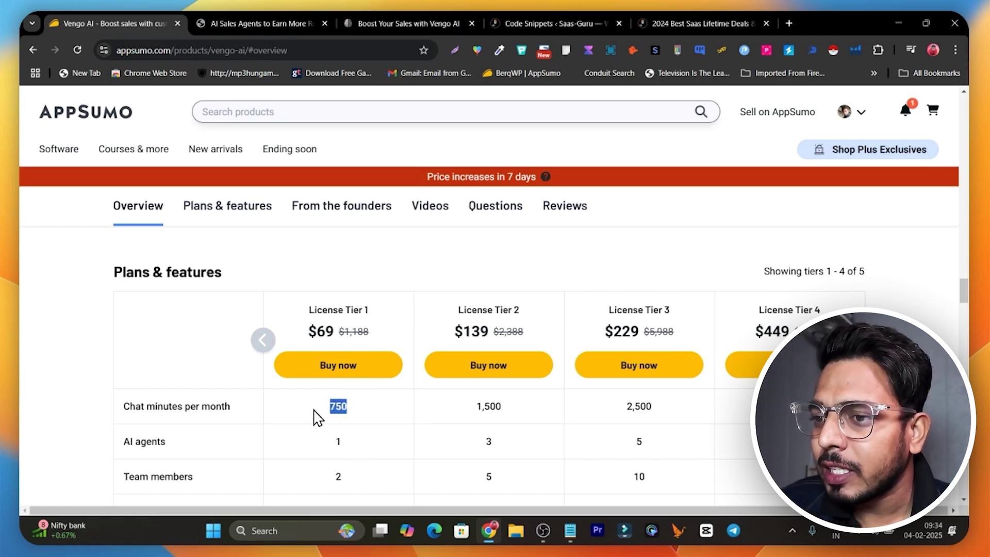
pyautogui.scroll(-2, 353, 416)
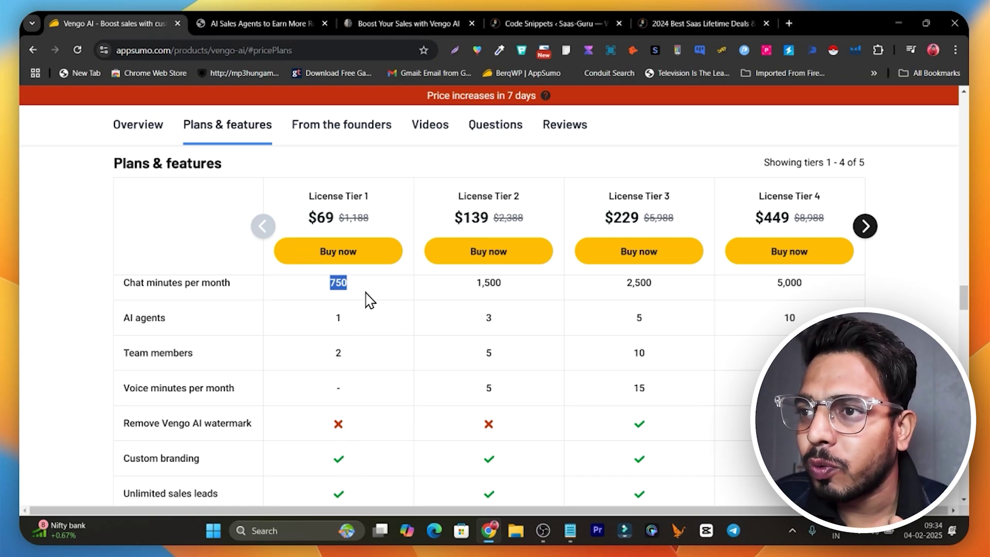
pyautogui.click(394, 18)
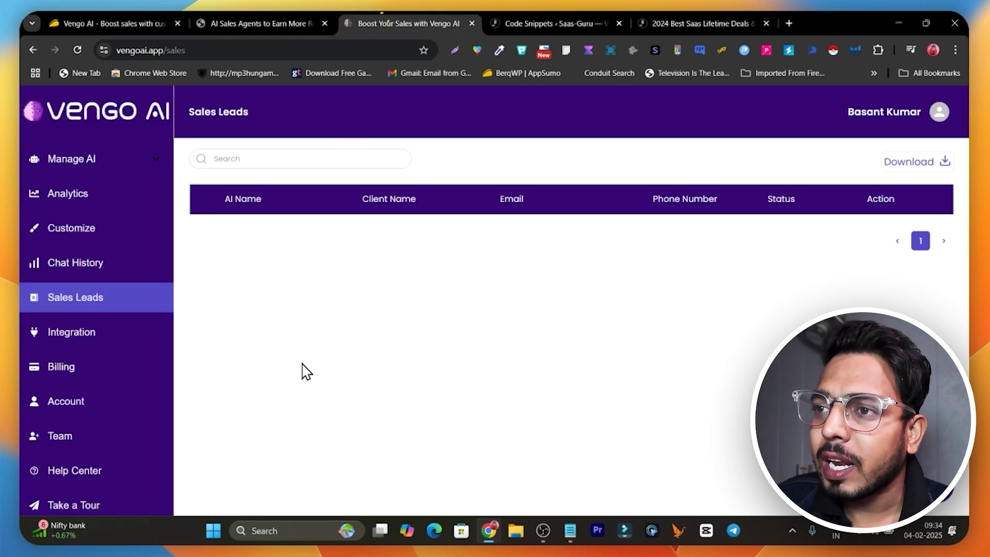
# - Expand the AI agents list in the sidebar and open the existing agent's settings
pyautogui.click(93, 159)
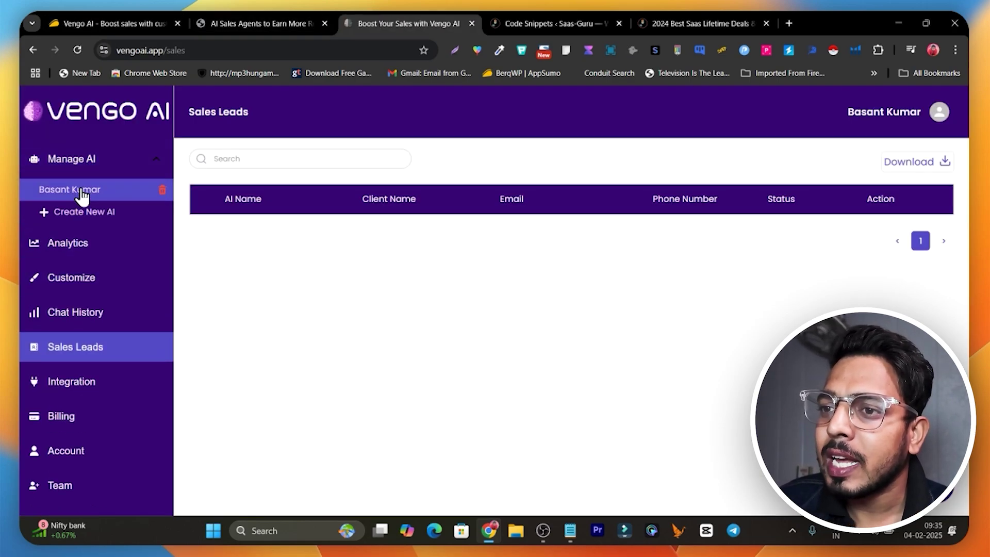
pyautogui.click(66, 160)
pyautogui.click(67, 161)
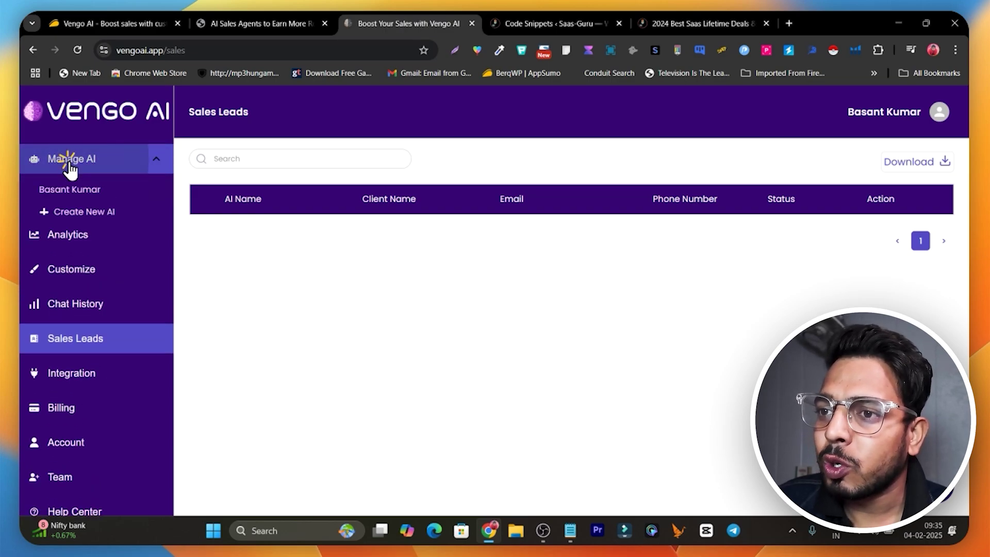
pyautogui.click(62, 199)
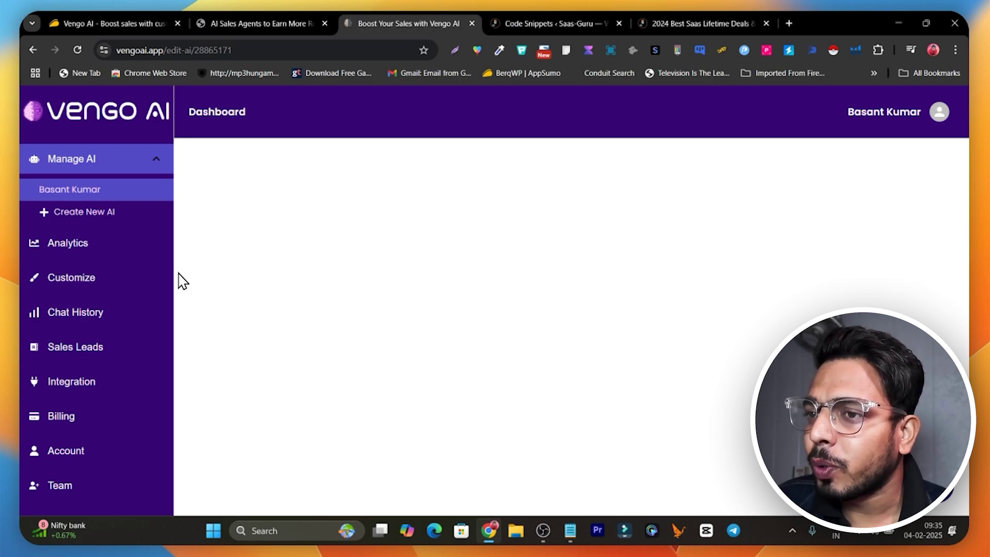
# - Look over the empty Business Info form for a new AI agent, then return to the existing agent
pyautogui.click(68, 221)
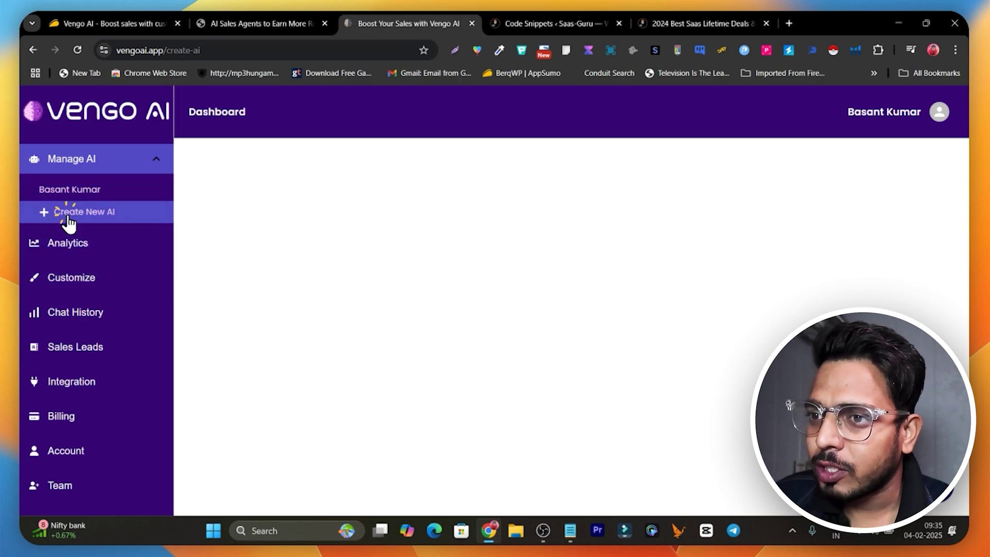
pyautogui.click(73, 220)
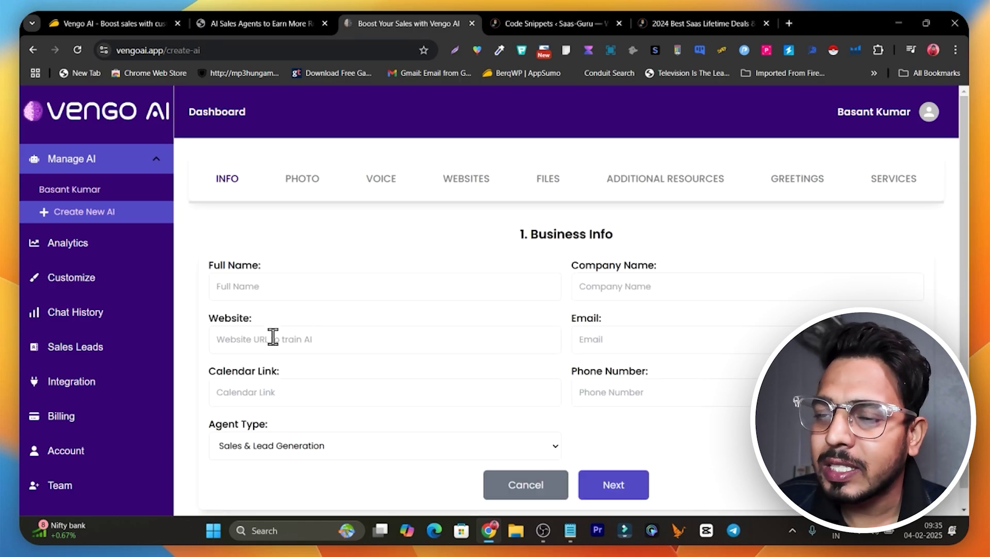
pyautogui.click(290, 294)
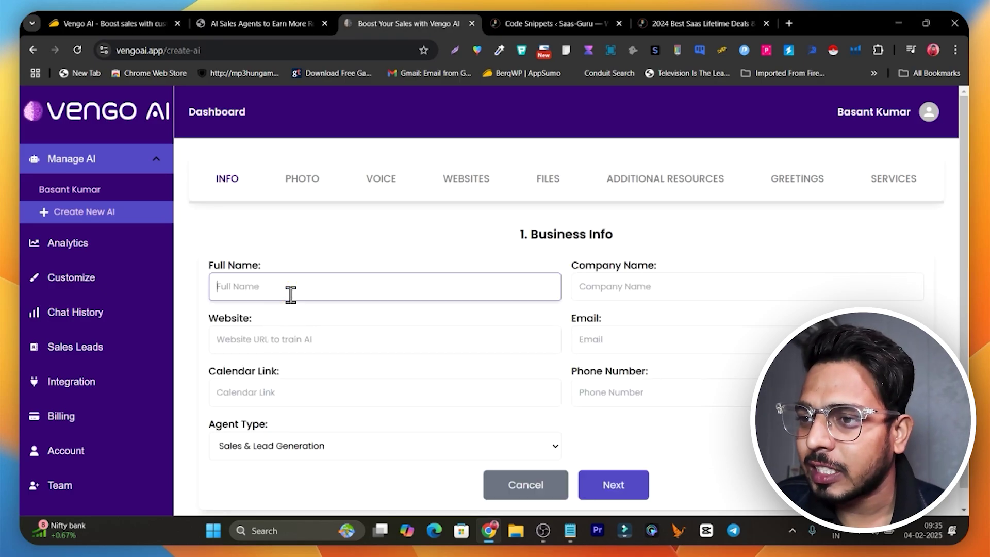
pyautogui.scroll(-1, 309, 372)
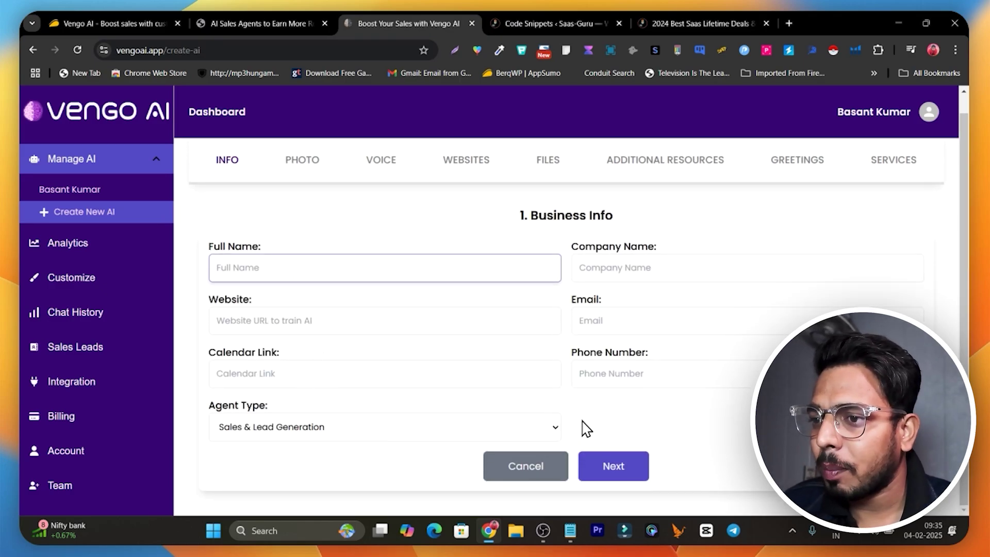
pyautogui.scroll(1, 676, 398)
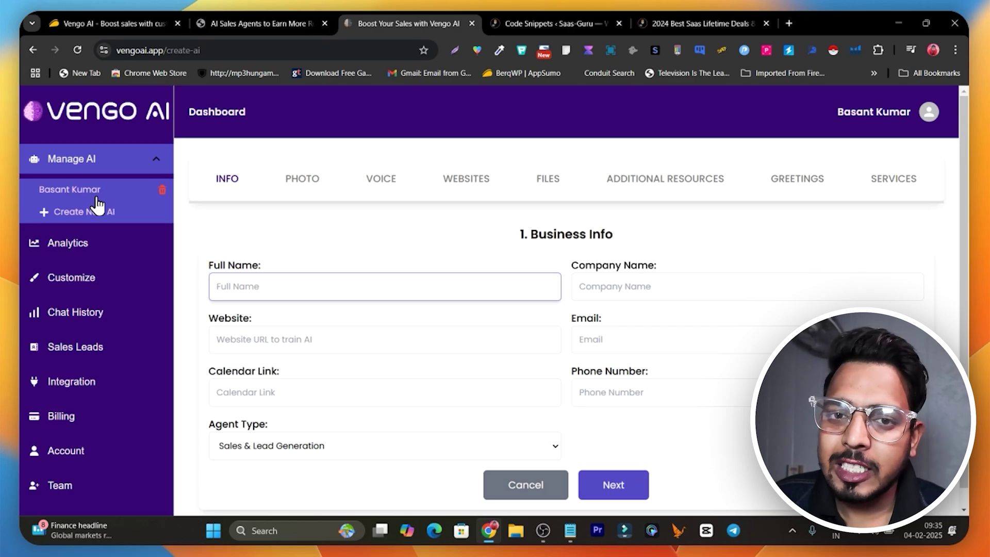
pyautogui.click(96, 199)
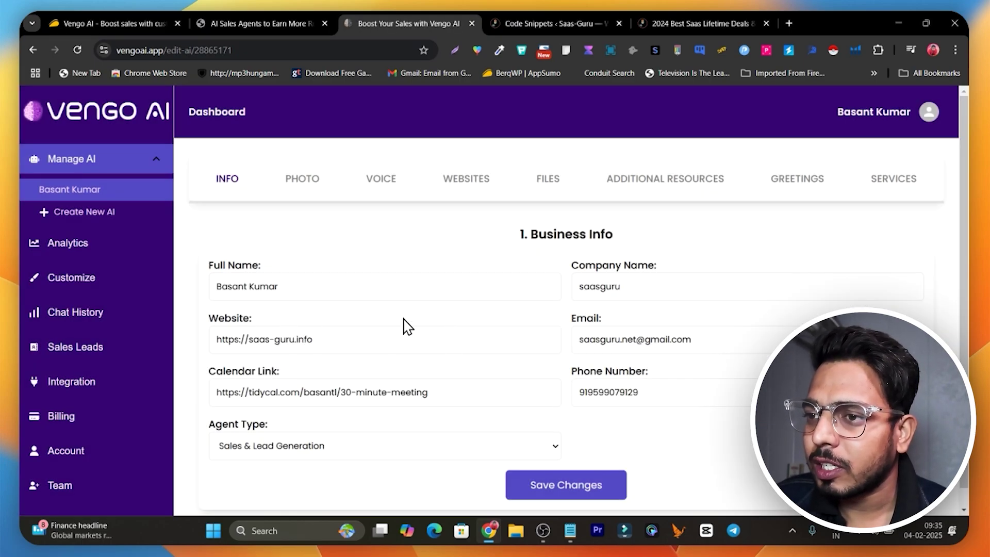
# - Check the agent's name and website, keep agent type Sales & Lead Generation, and save
pyautogui.click(304, 287)
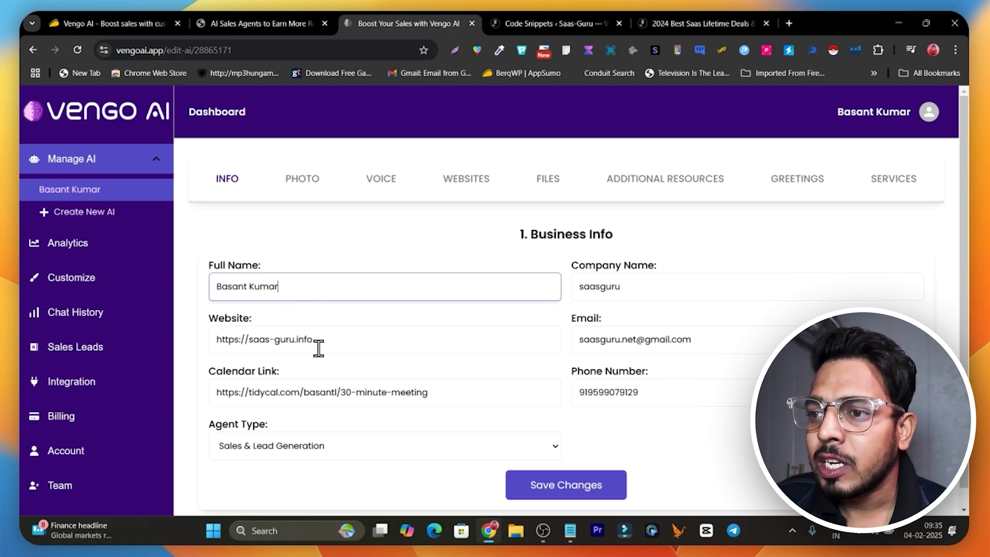
pyautogui.click(355, 349)
pyautogui.scroll(-1, 320, 435)
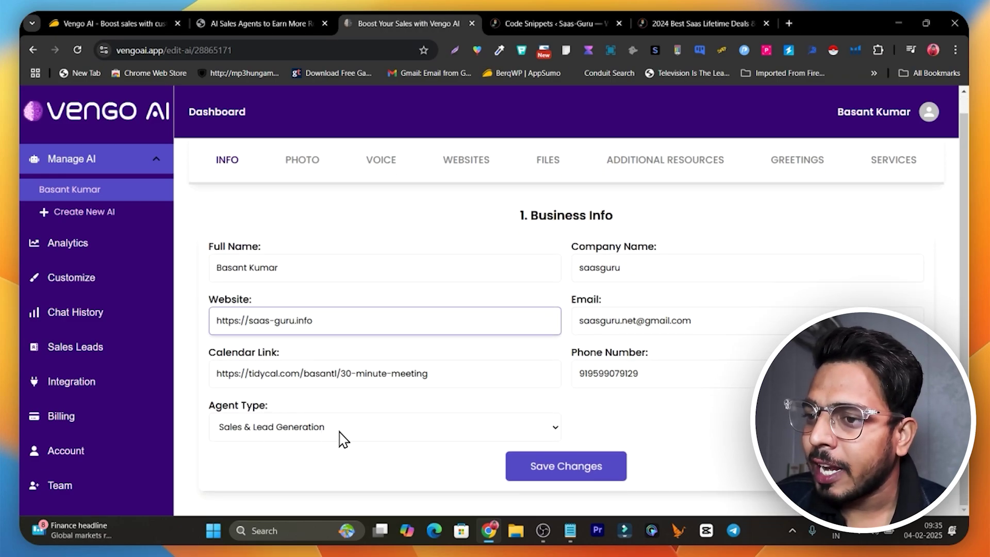
pyautogui.click(340, 437)
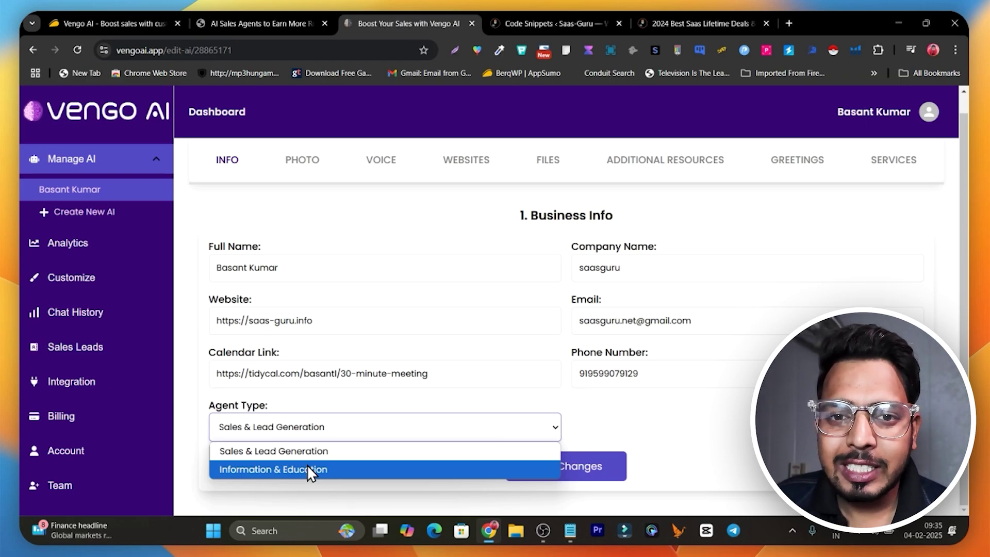
pyautogui.click(298, 501)
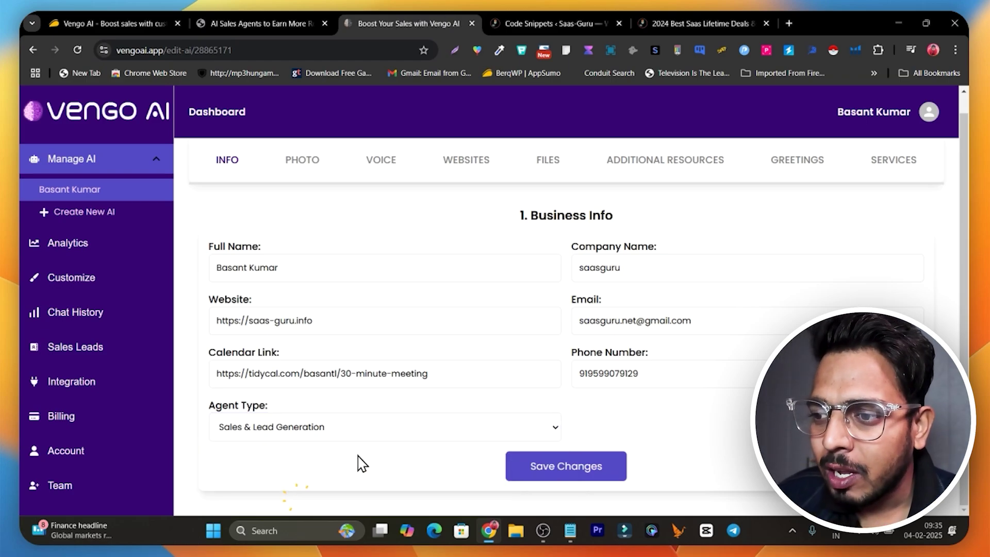
pyautogui.click(604, 466)
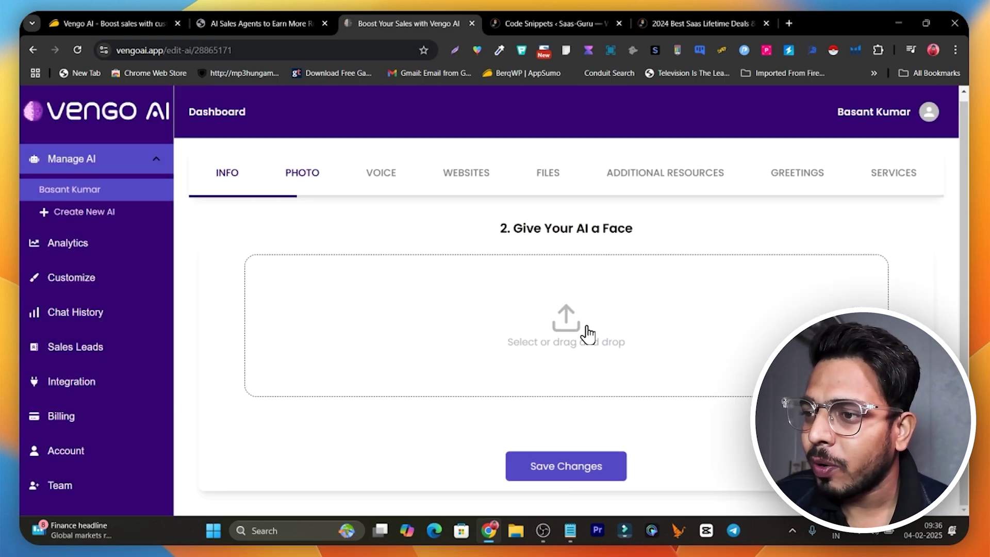
# - Upload the avatar image from the Desktop image folder as the agent's face photo and save
pyautogui.click(587, 332)
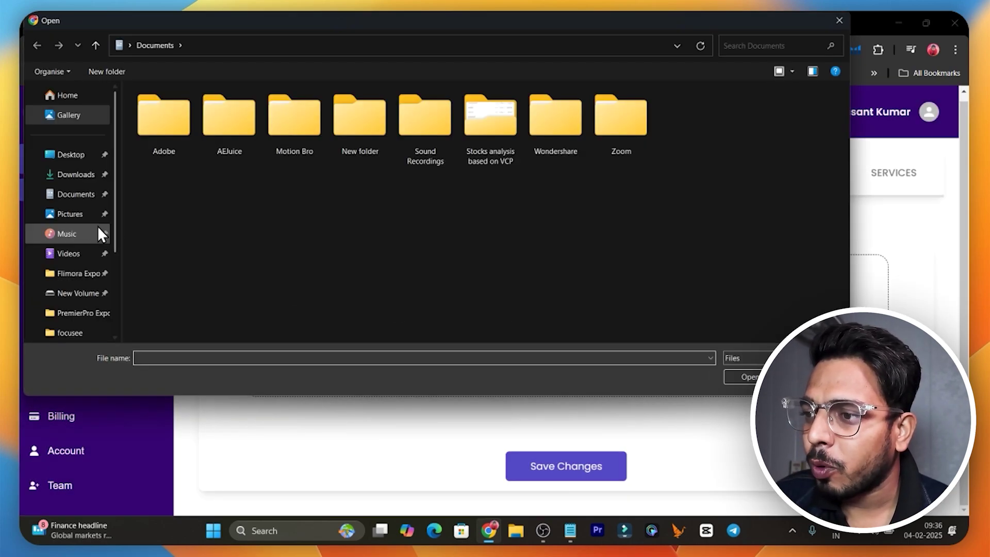
pyautogui.click(71, 164)
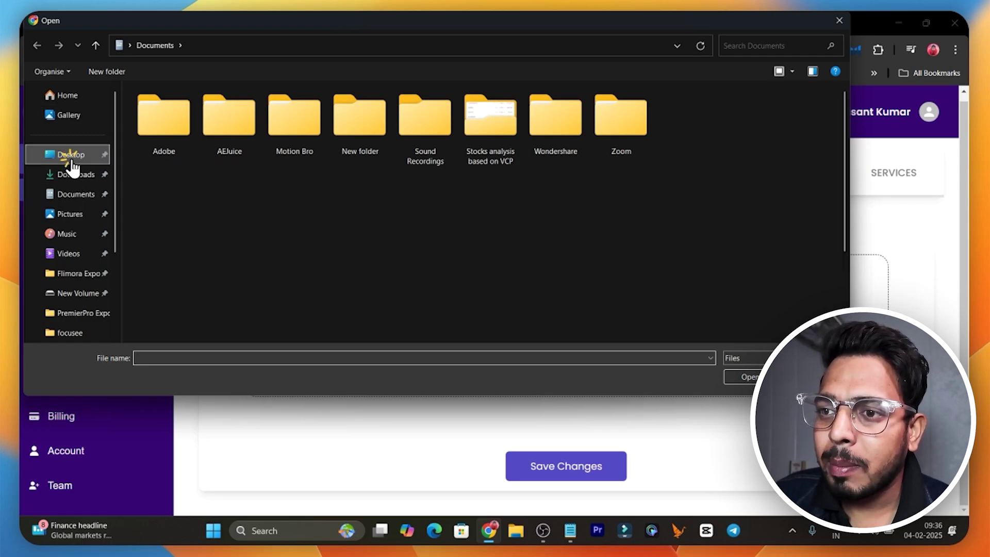
pyautogui.doubleClick(210, 180)
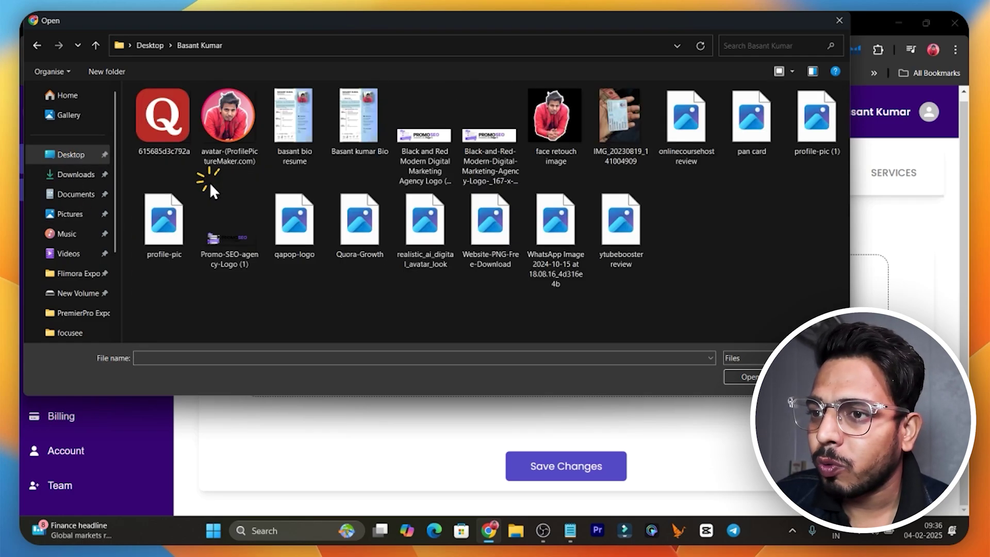
pyautogui.click(232, 128)
pyautogui.click(743, 377)
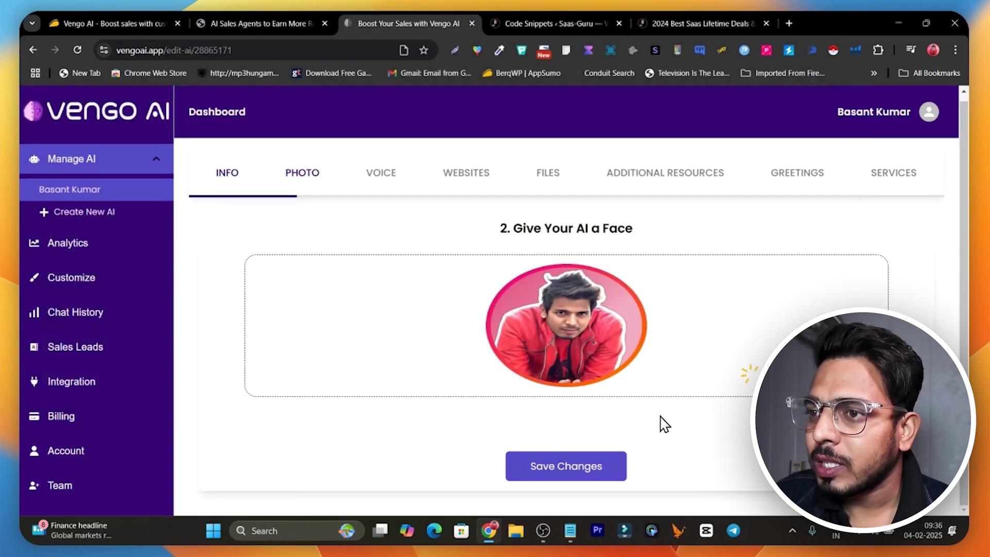
pyautogui.click(602, 465)
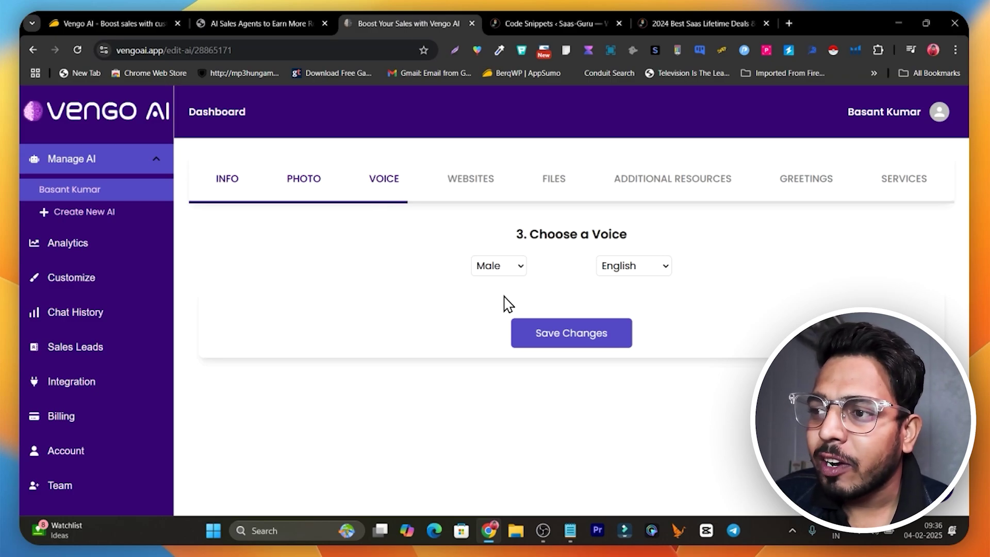
# - Filter the voice list to Male voices in English
pyautogui.click(515, 275)
pyautogui.click(514, 286)
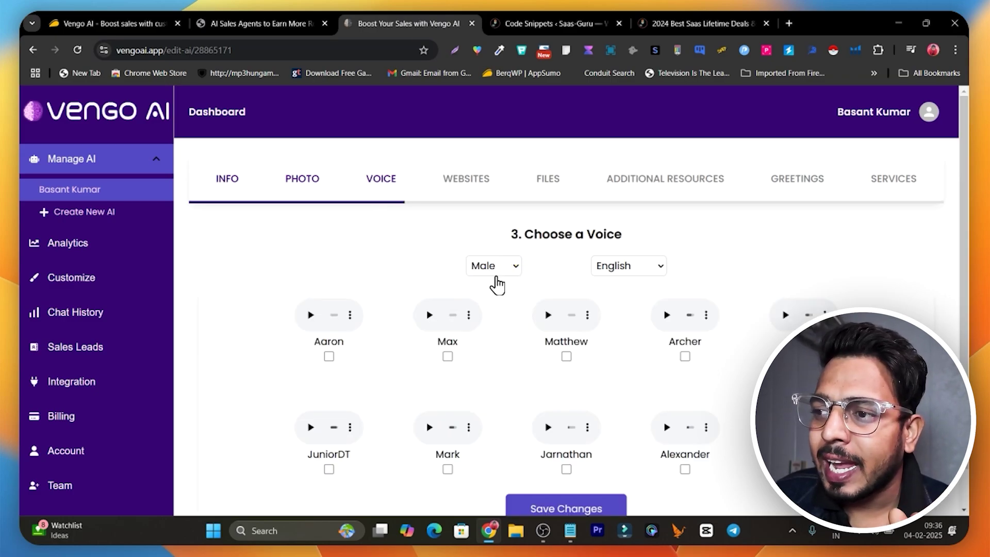
pyautogui.click(629, 267)
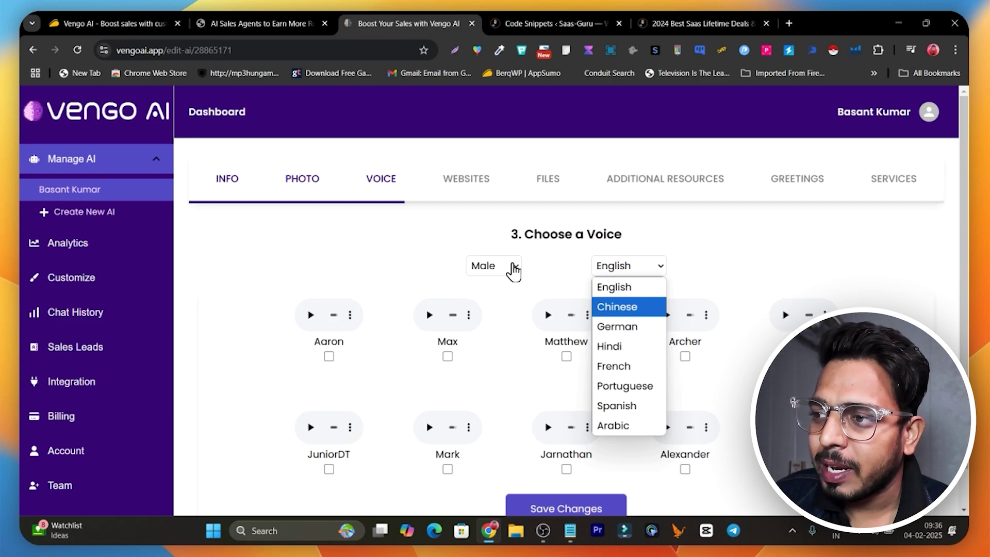
pyautogui.click(411, 252)
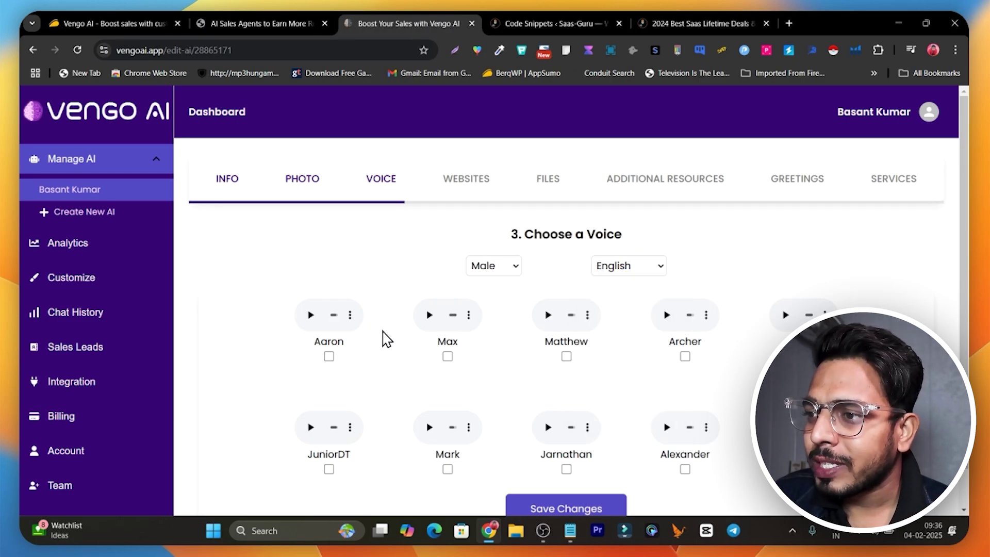
# - Preview the Aaron, Max and Matthew voices, then select Matthew and save
pyautogui.scroll(-1, 384, 343)
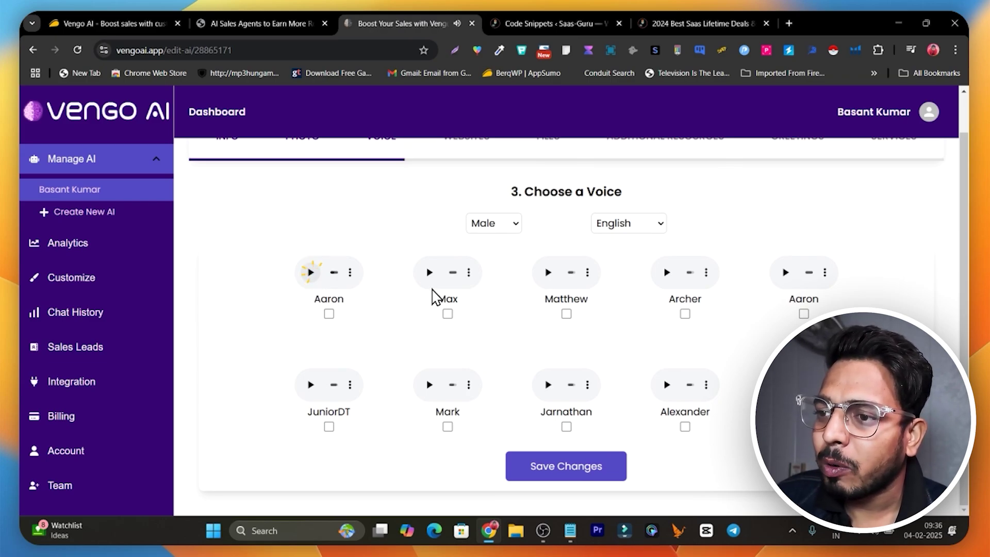
pyautogui.click(429, 274)
pyautogui.click(551, 276)
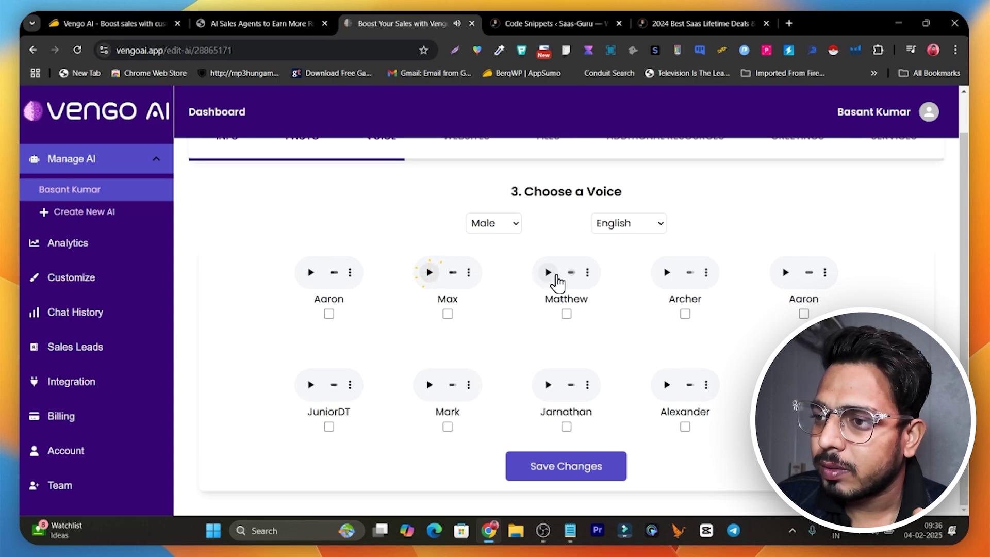
pyautogui.click(552, 276)
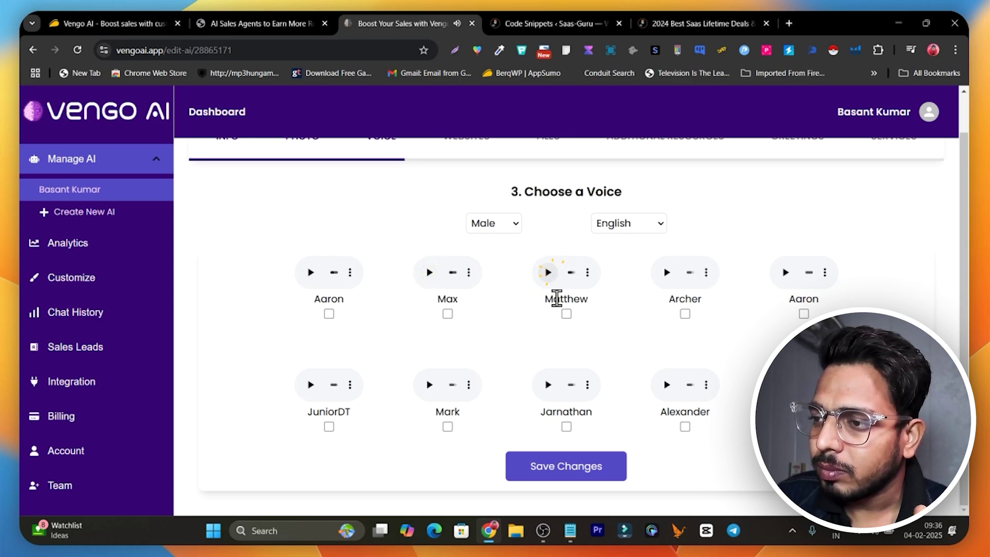
pyautogui.click(567, 314)
pyautogui.click(615, 466)
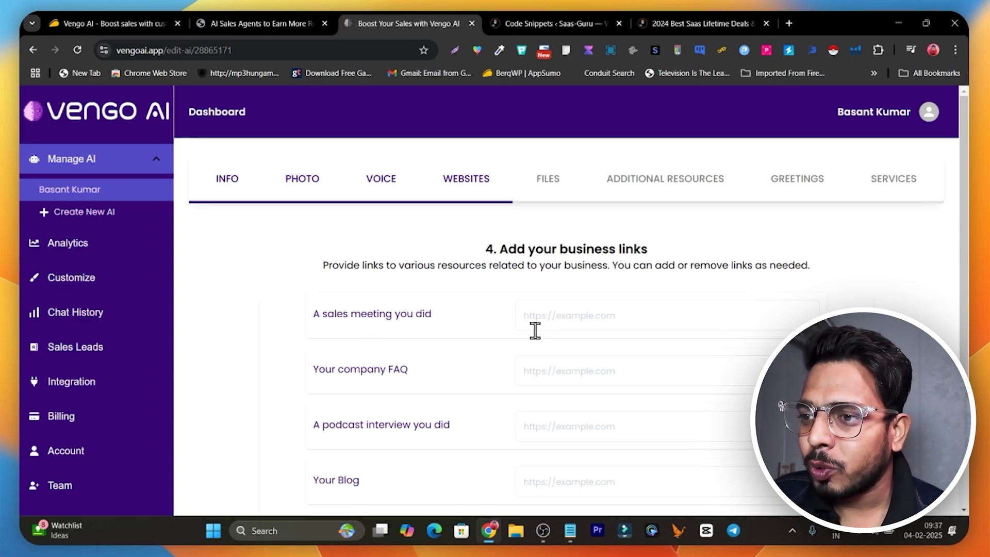
pyautogui.click(565, 324)
pyautogui.scroll(-3, 644, 335)
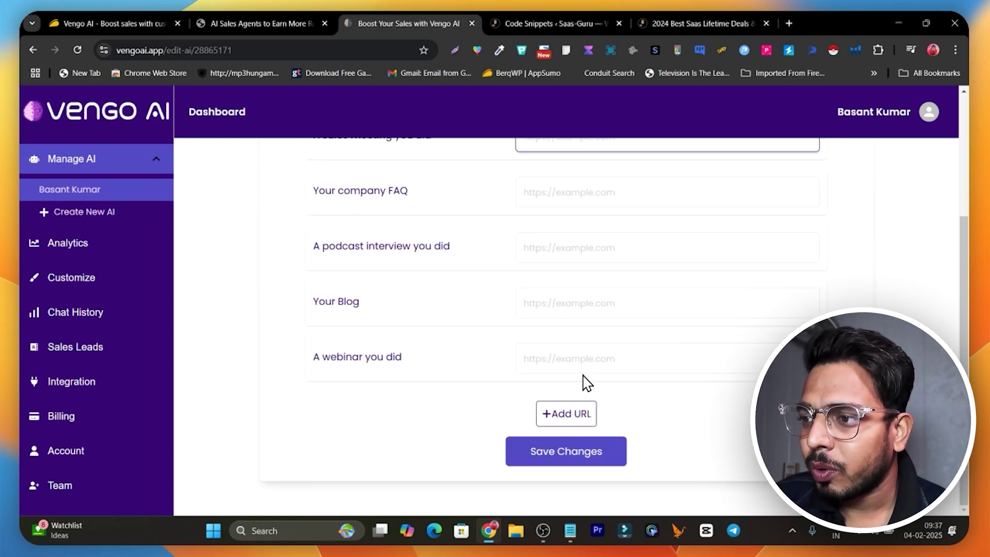
pyautogui.scroll(4, 598, 371)
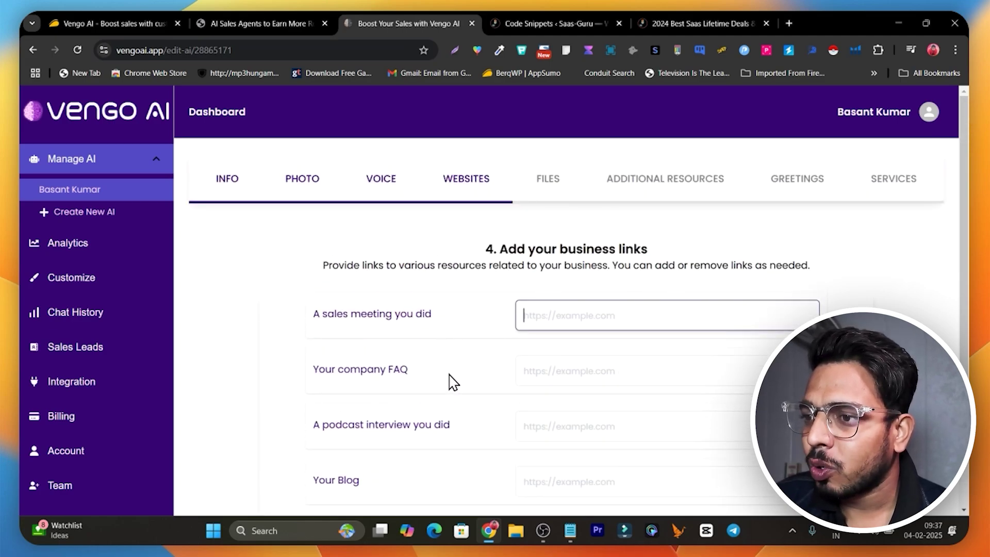
pyautogui.scroll(-1, 479, 324)
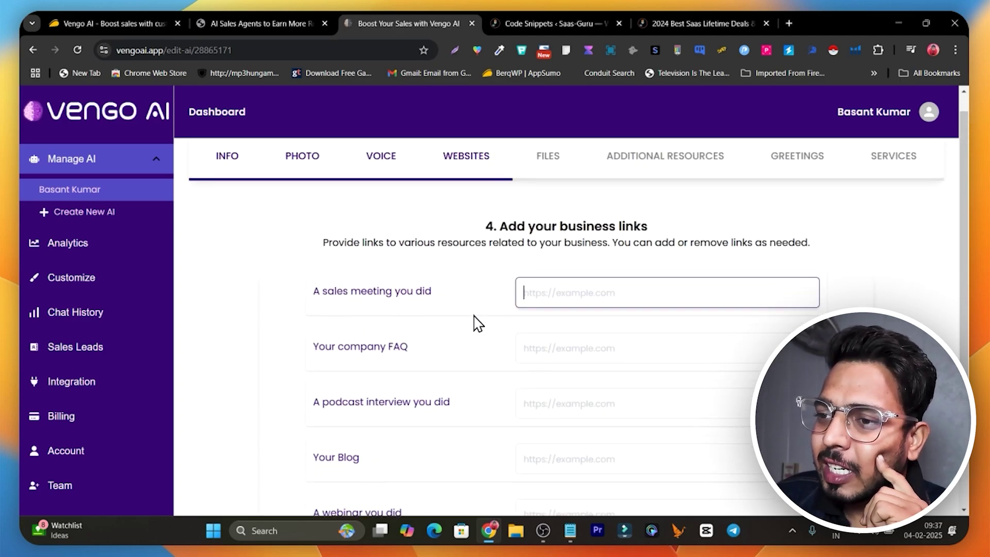
pyautogui.scroll(-2, 479, 324)
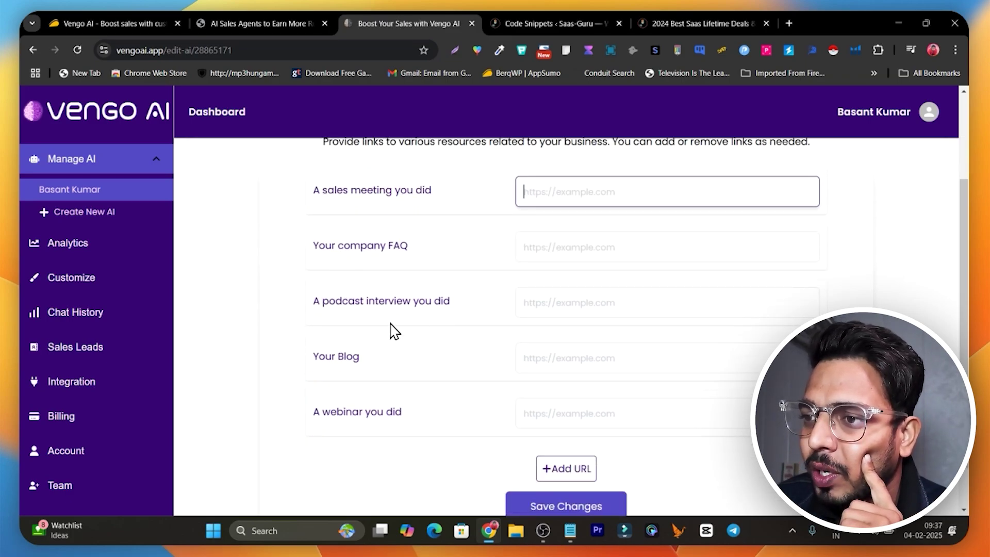
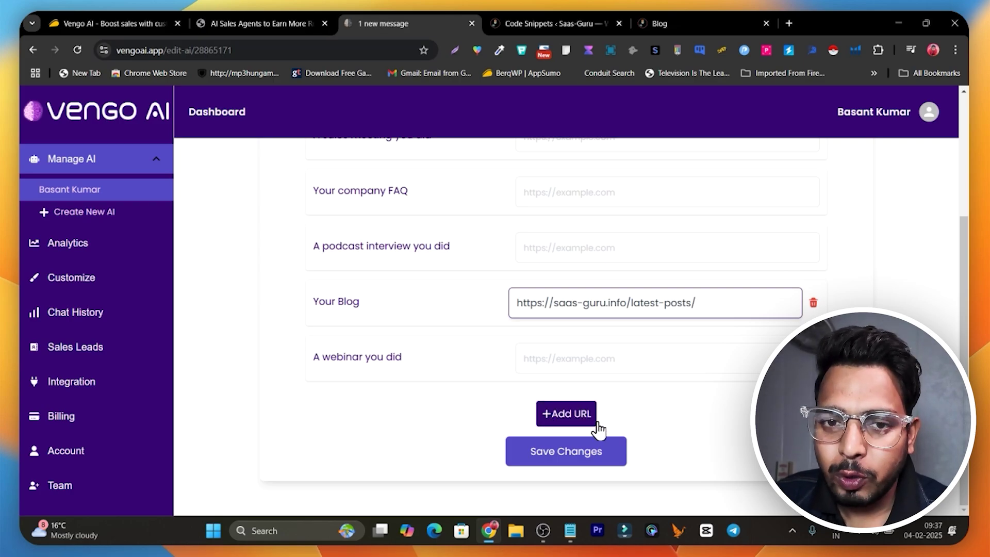
pyautogui.click(565, 450)
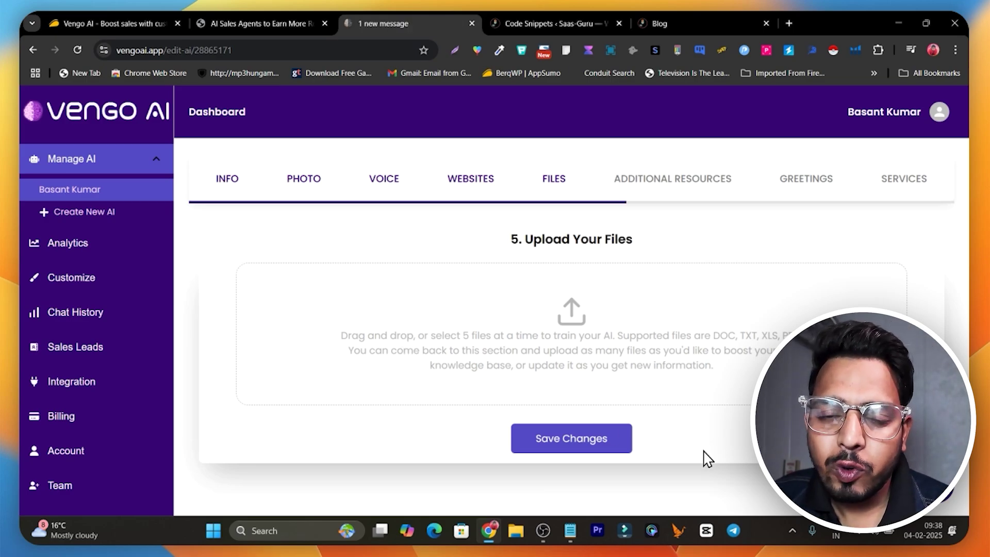
# - Enter 'hi welcome' as the agent's first customer greeting and save it
pyautogui.click(650, 181)
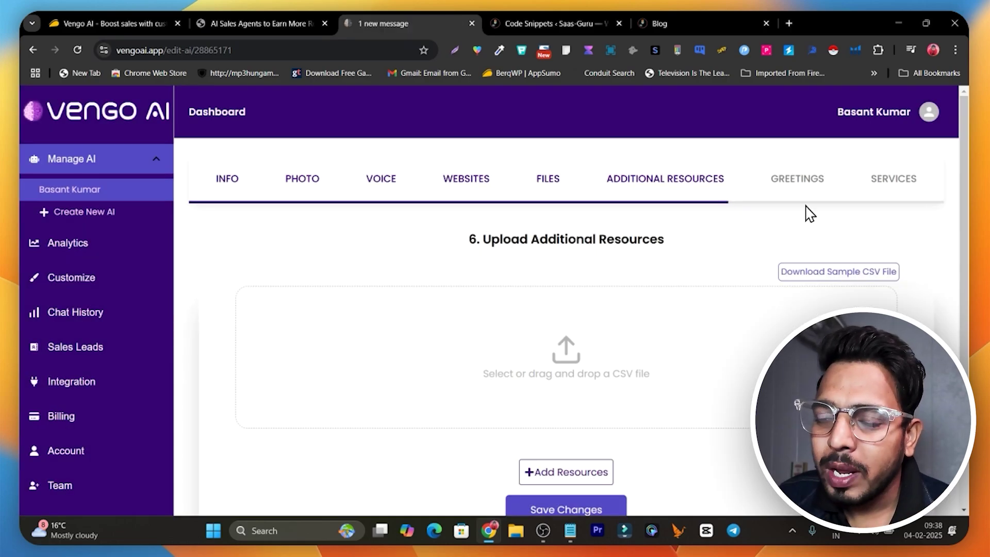
pyautogui.click(805, 187)
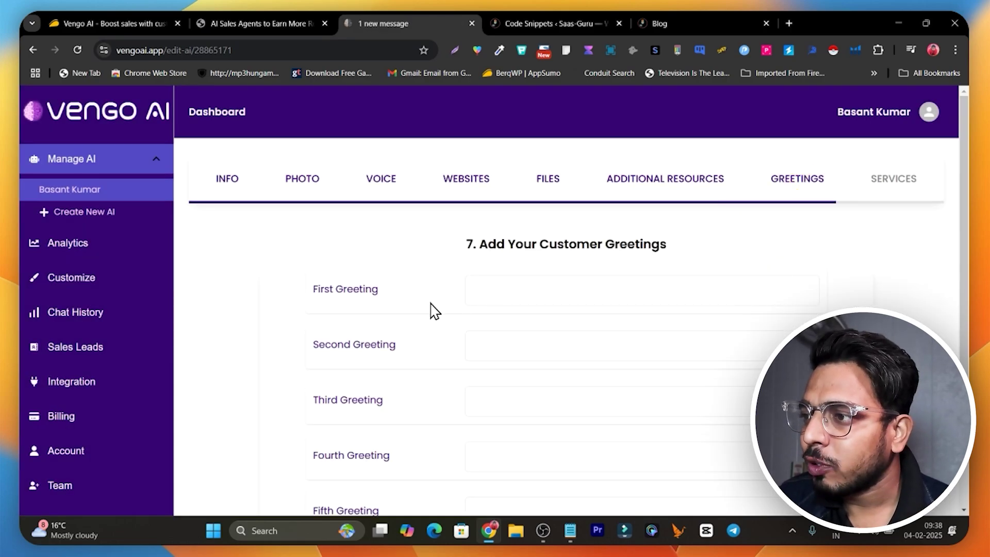
pyautogui.scroll(-3, 433, 309)
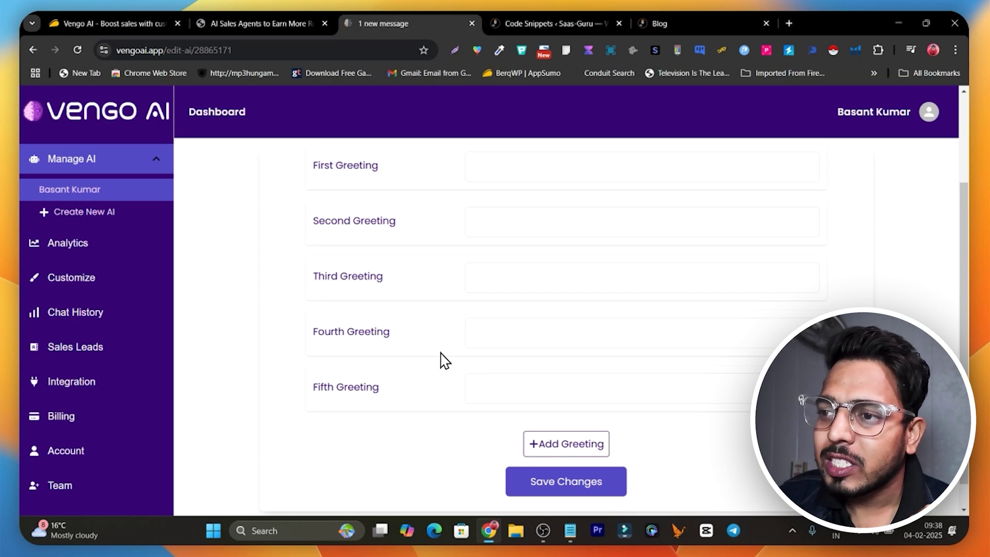
pyautogui.scroll(3, 512, 331)
pyautogui.click(537, 288)
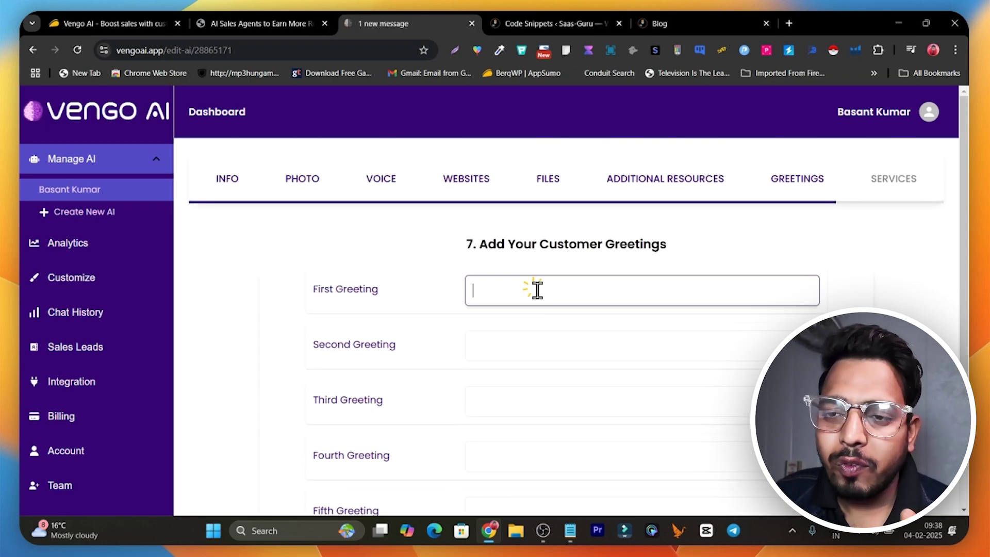
pyautogui.write('hi welcome')
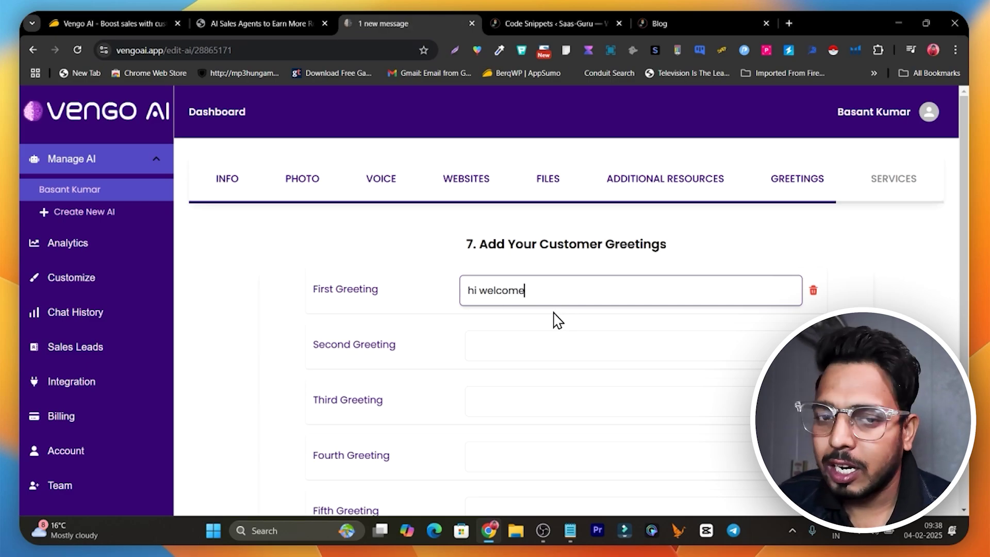
pyautogui.scroll(-3, 558, 352)
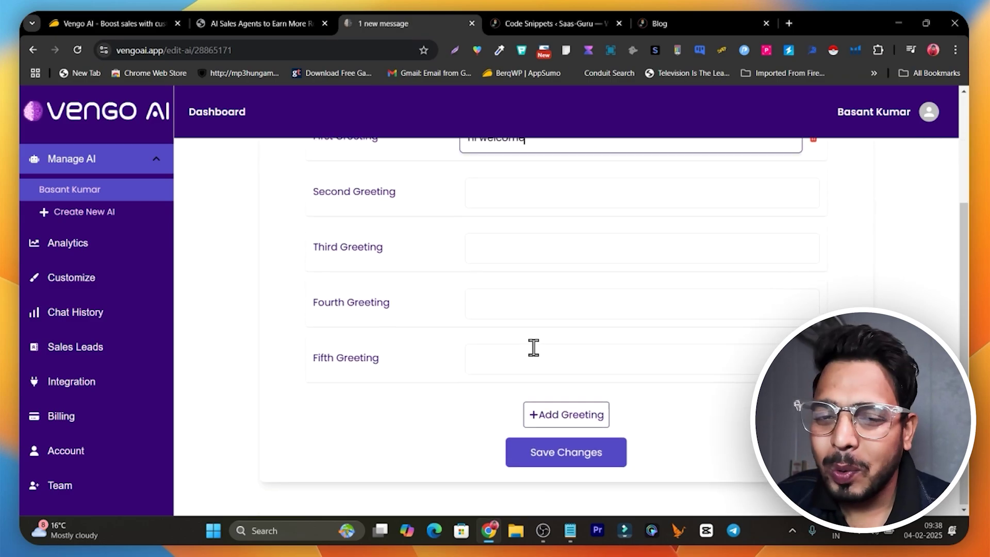
pyautogui.click(574, 459)
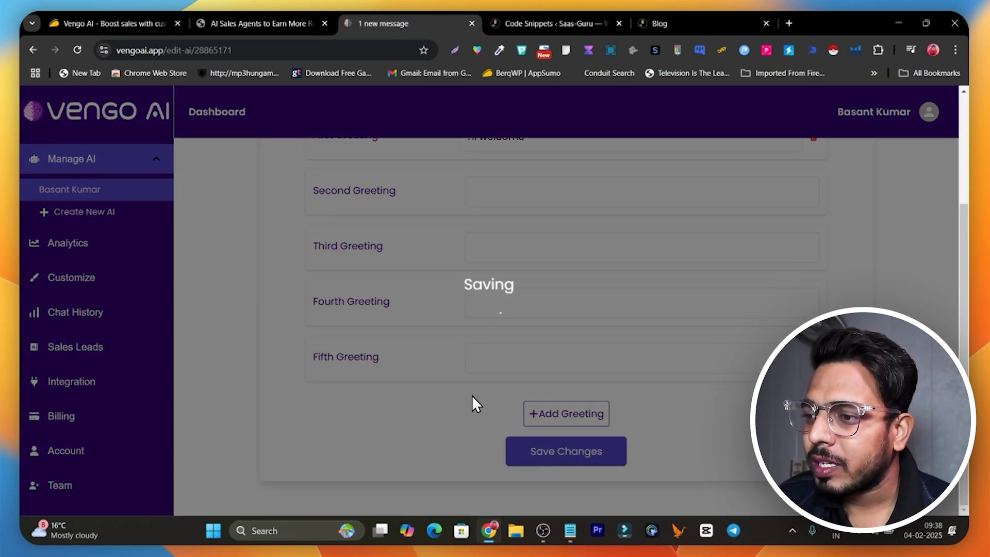
pyautogui.scroll(3, 691, 322)
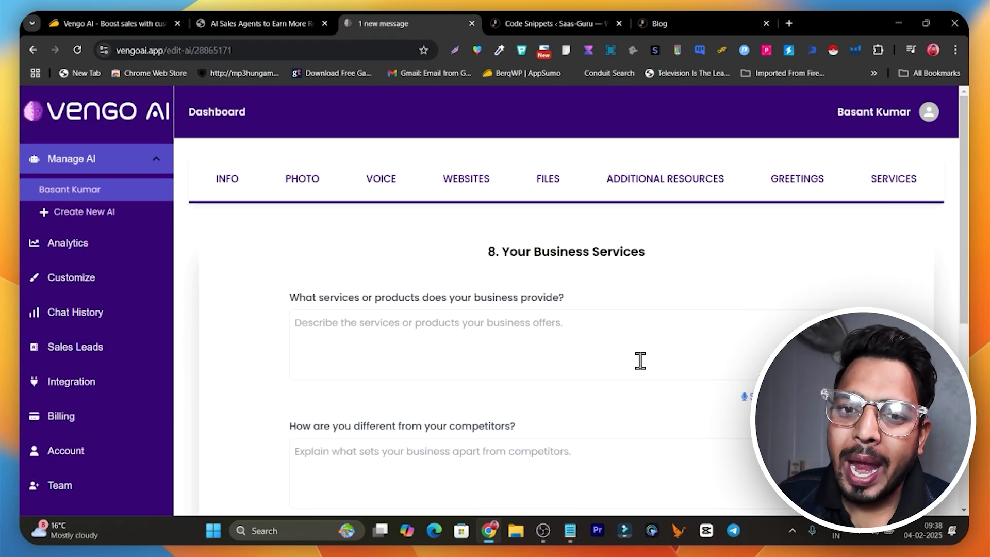
# - Save the Your Business Services step without changes
pyautogui.scroll(-2, 639, 361)
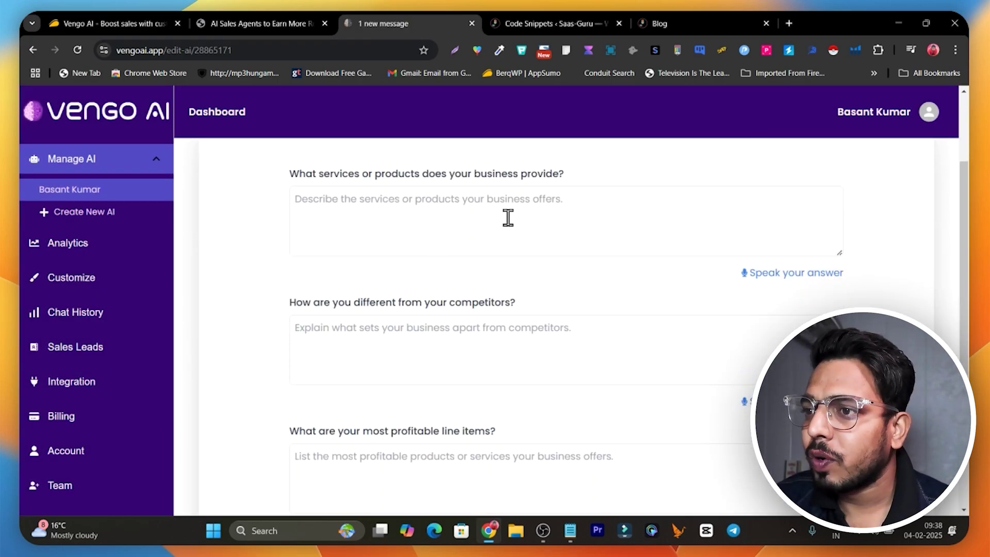
pyautogui.scroll(-4, 539, 335)
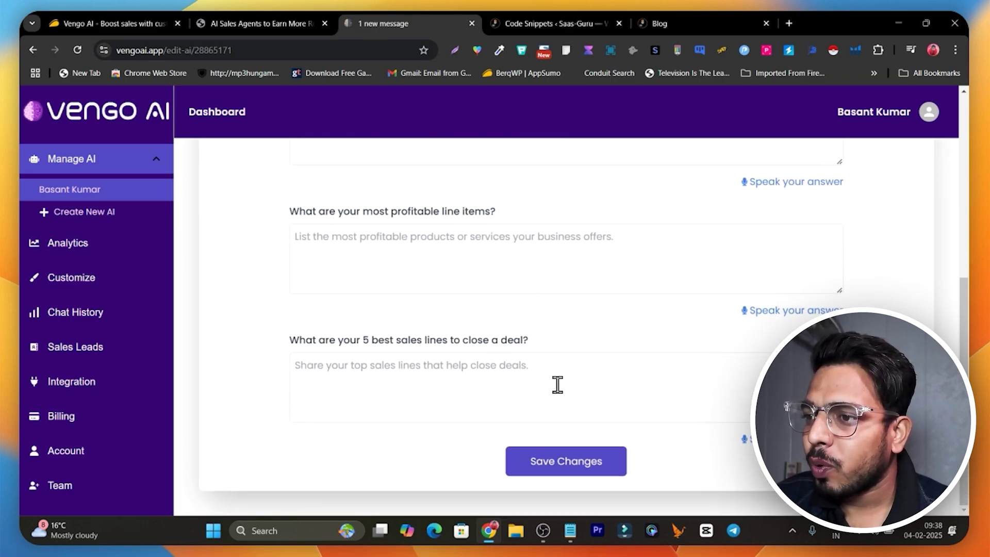
pyautogui.click(589, 460)
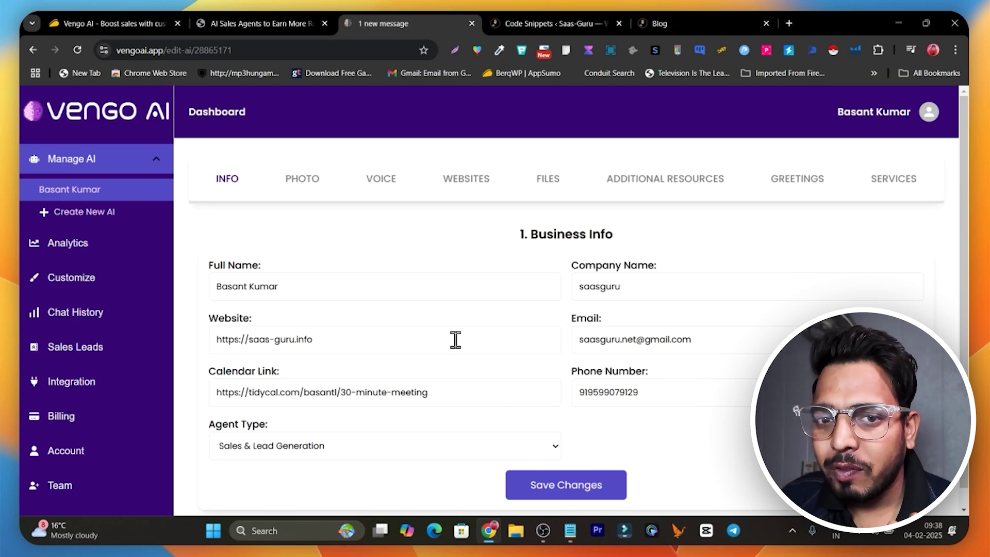
pyautogui.scroll(-1, 450, 345)
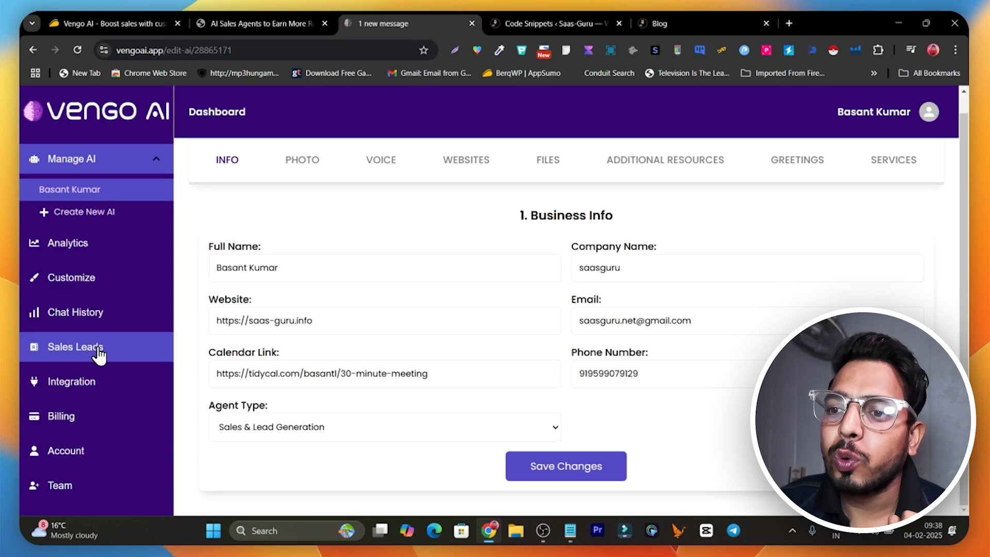
# - Copy the chat widget embed script for the selected AI agent from the Integration page
pyautogui.click(99, 394)
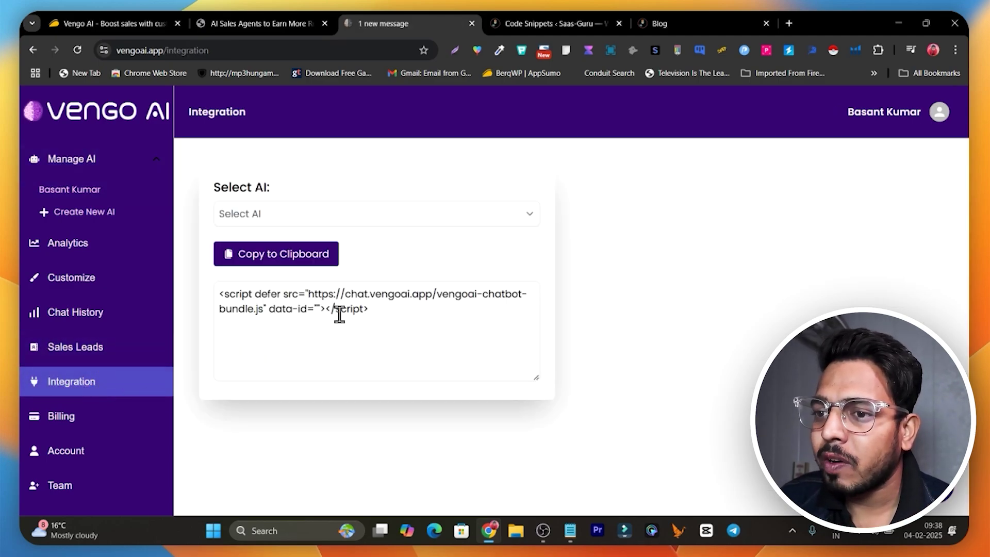
pyautogui.click(305, 222)
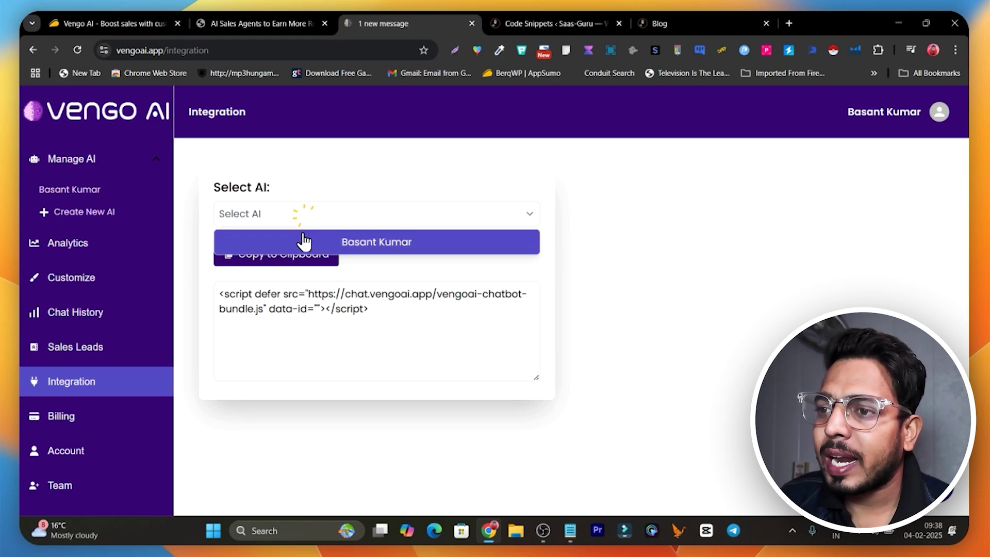
pyautogui.click(372, 249)
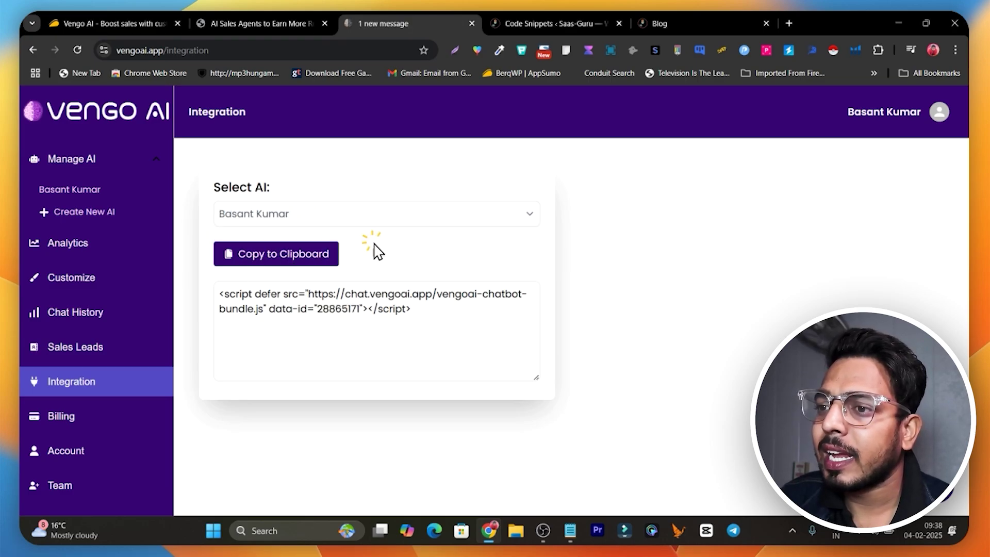
pyautogui.click(267, 263)
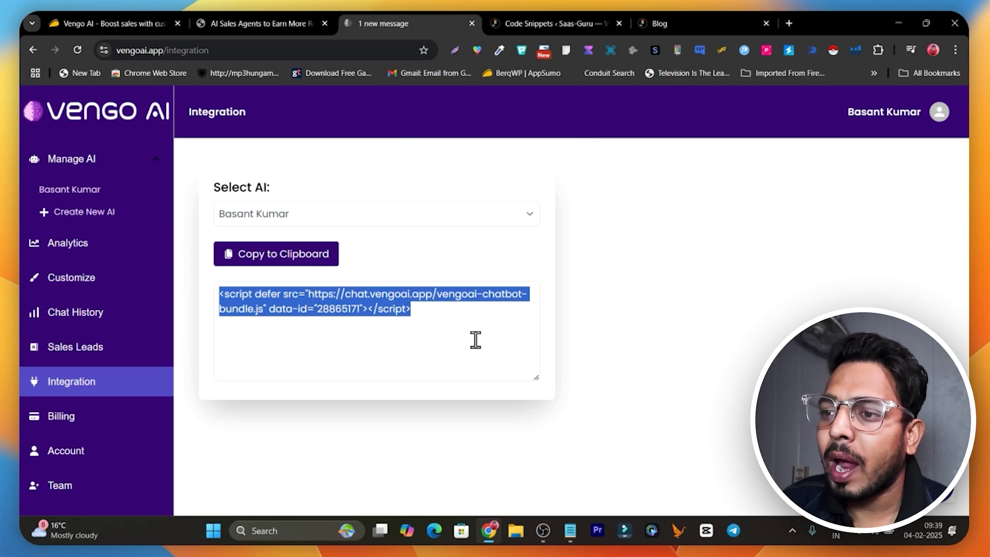
pyautogui.click(534, 26)
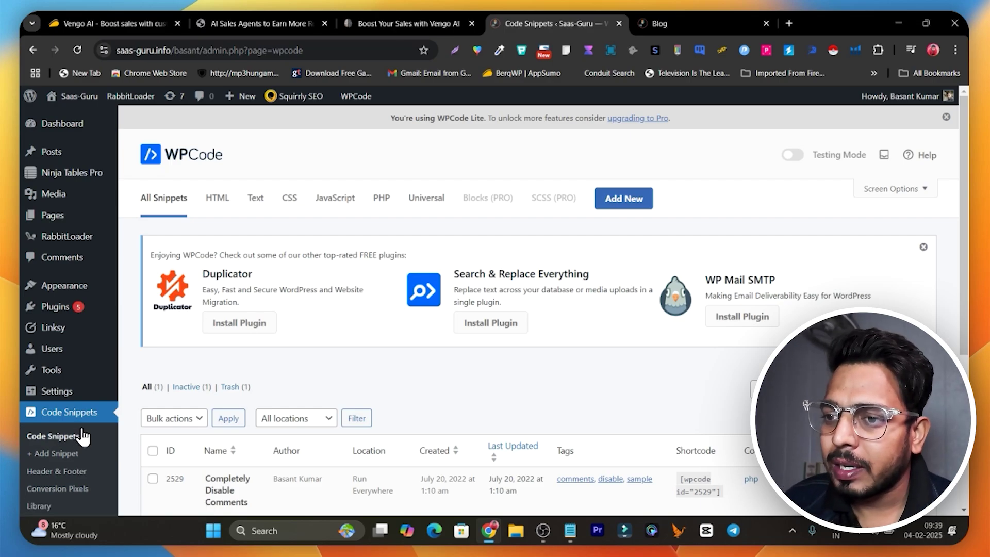
# - Start a new custom WPCode snippet of type HTML Snippet
pyautogui.scroll(-1, 83, 436)
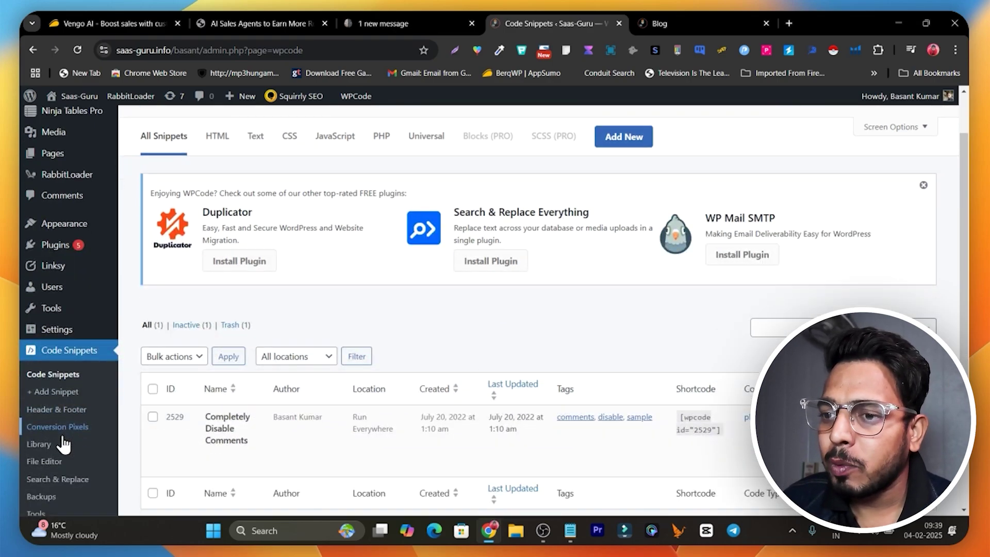
pyautogui.click(55, 396)
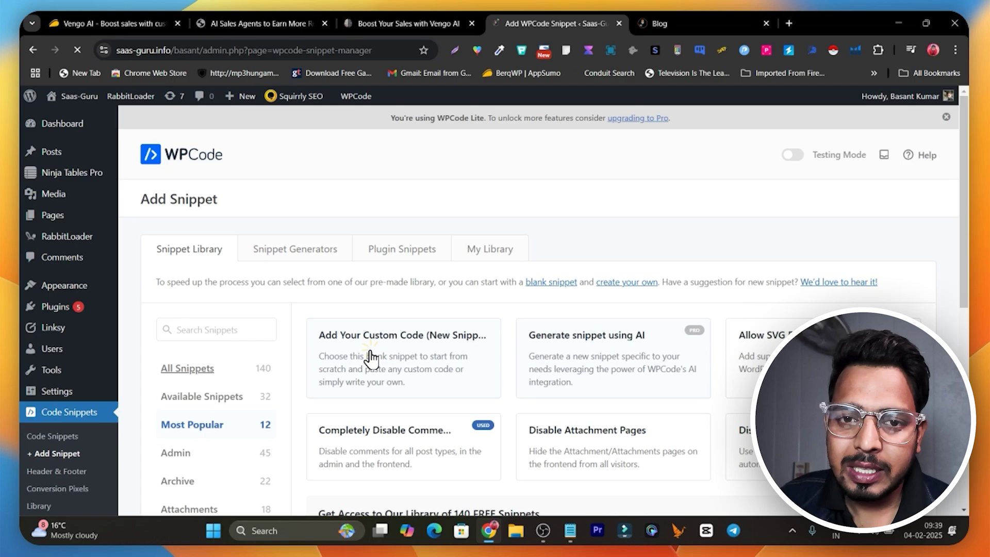
pyautogui.click(370, 357)
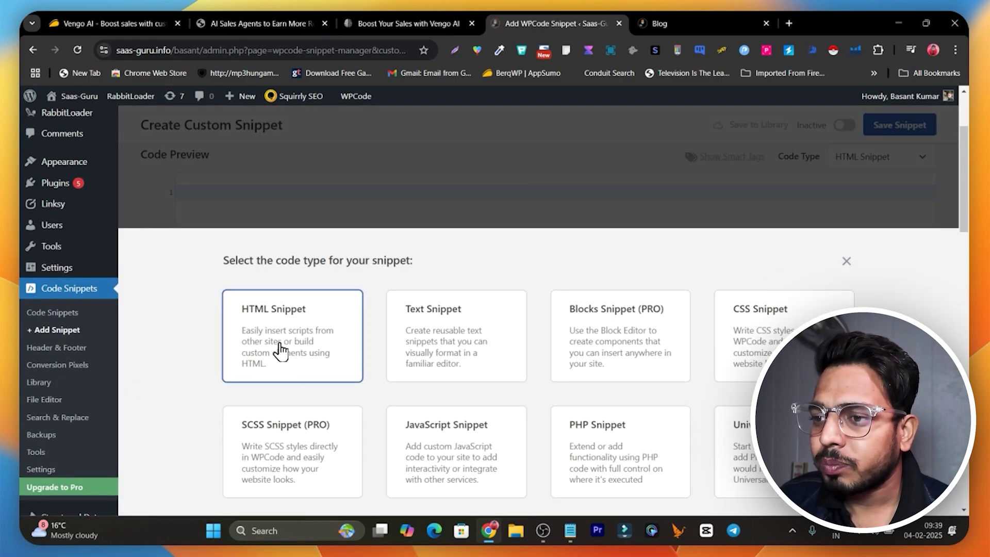
pyautogui.click(302, 350)
# - Paste the Vengo AI widget script into the snippet's code editor and save the snippet
pyautogui.scroll(-4, 353, 417)
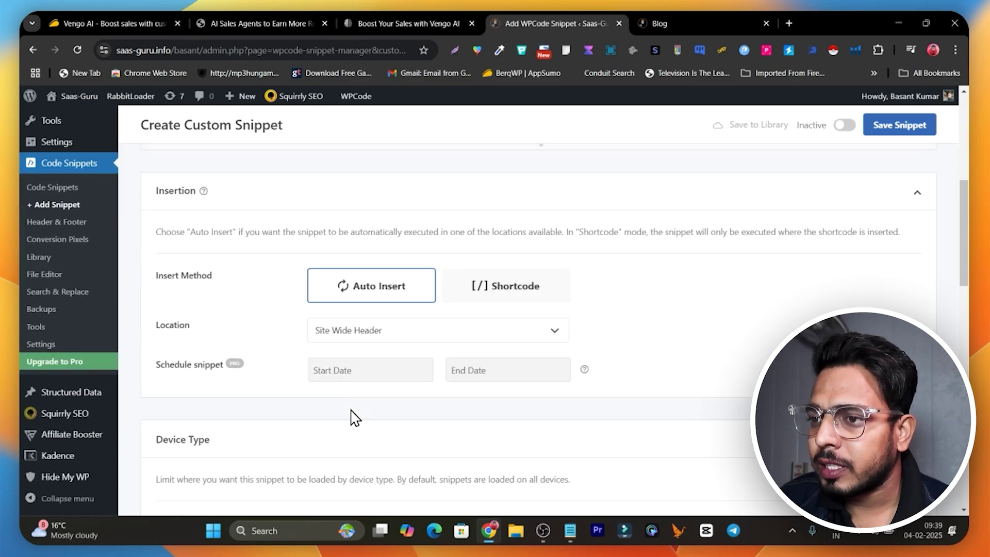
pyautogui.scroll(6, 356, 407)
pyautogui.click(336, 336)
pyautogui.hotkey('ctrl', 'v')
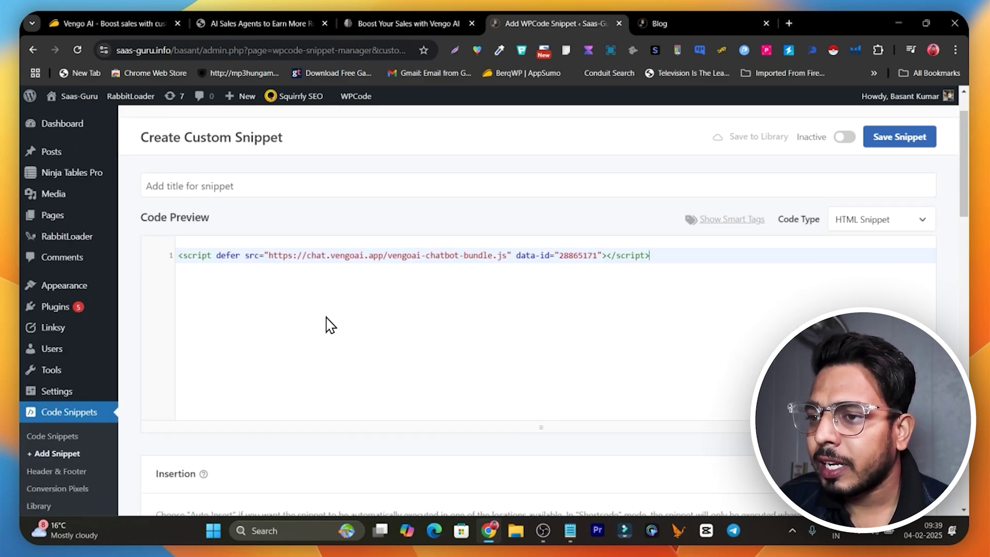
pyautogui.scroll(-10, 330, 325)
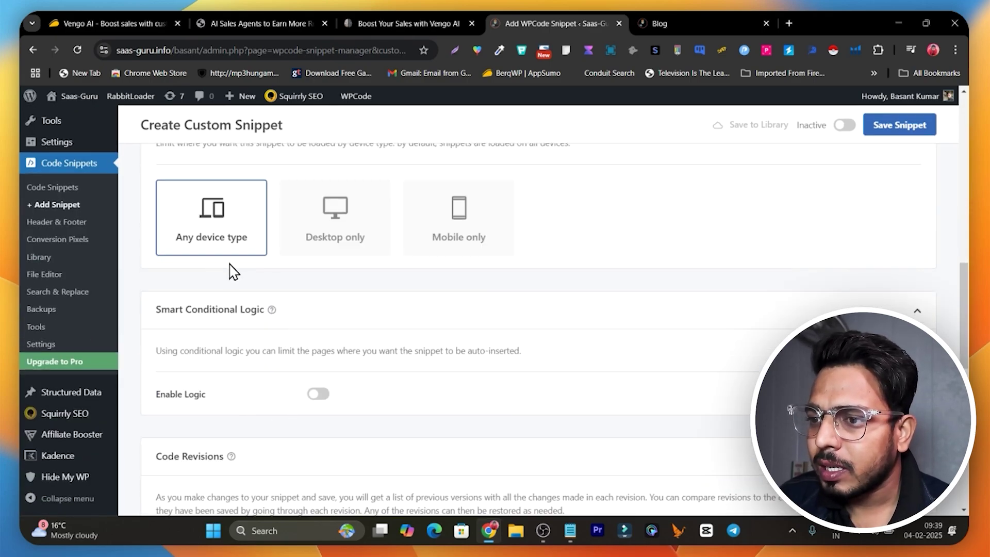
pyautogui.scroll(-3, 335, 310)
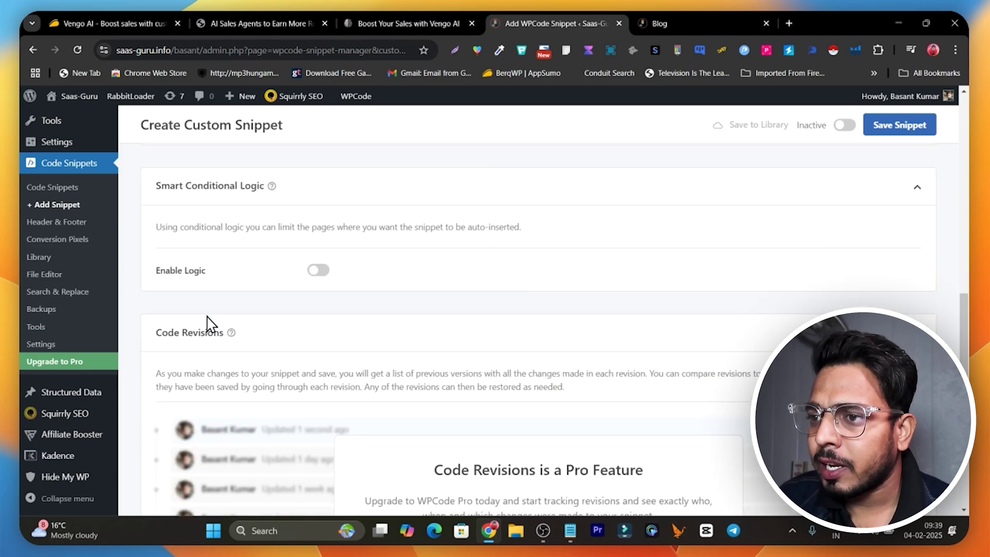
pyautogui.scroll(-4, 438, 281)
pyautogui.scroll(-3, 338, 380)
pyautogui.scroll(3, 664, 228)
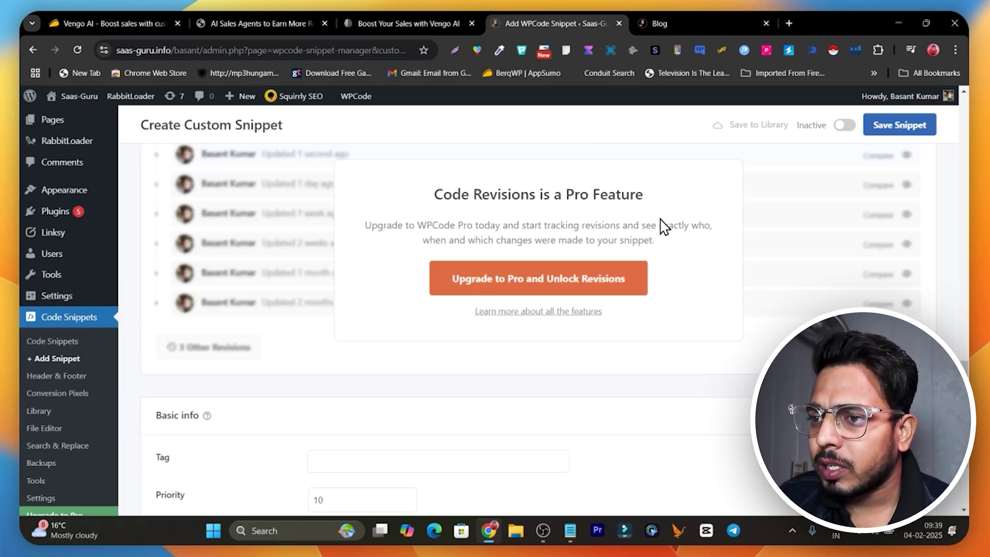
pyautogui.click(900, 129)
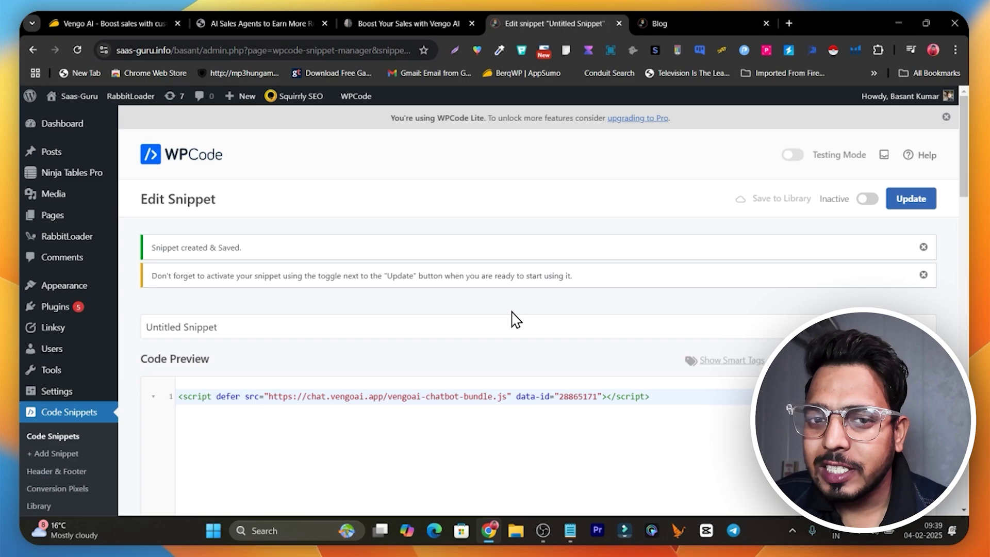
pyautogui.click(693, 19)
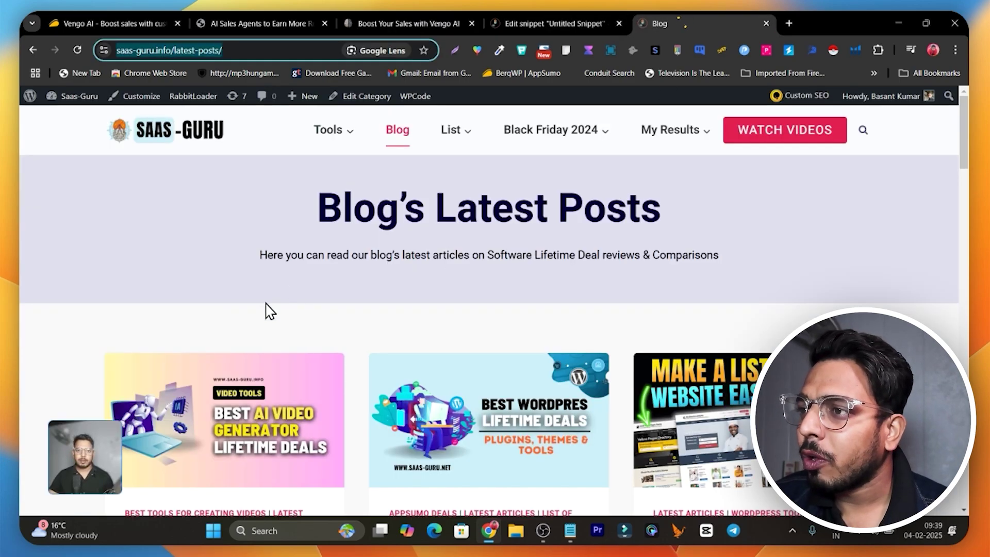
pyautogui.scroll(-3, 267, 311)
pyautogui.scroll(3, 320, 426)
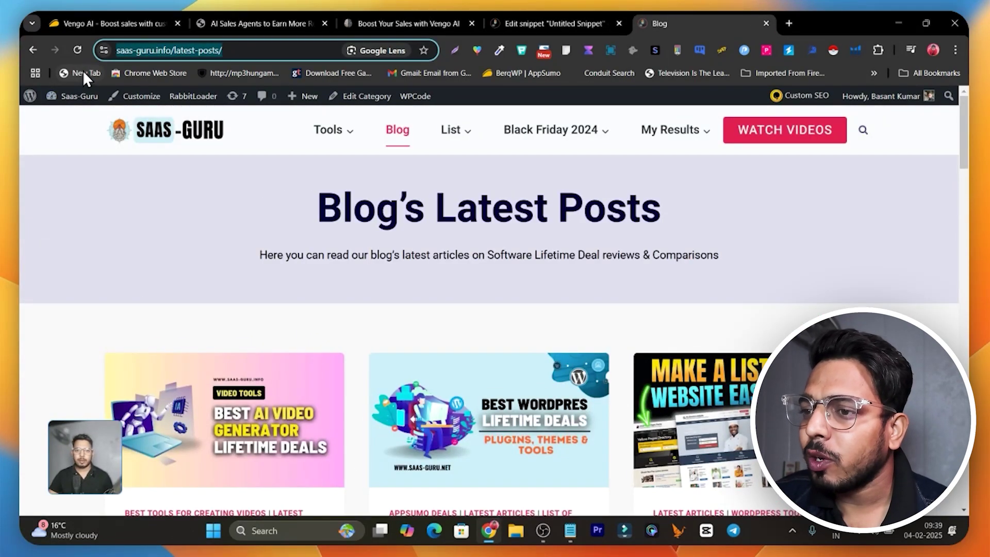
pyautogui.click(78, 50)
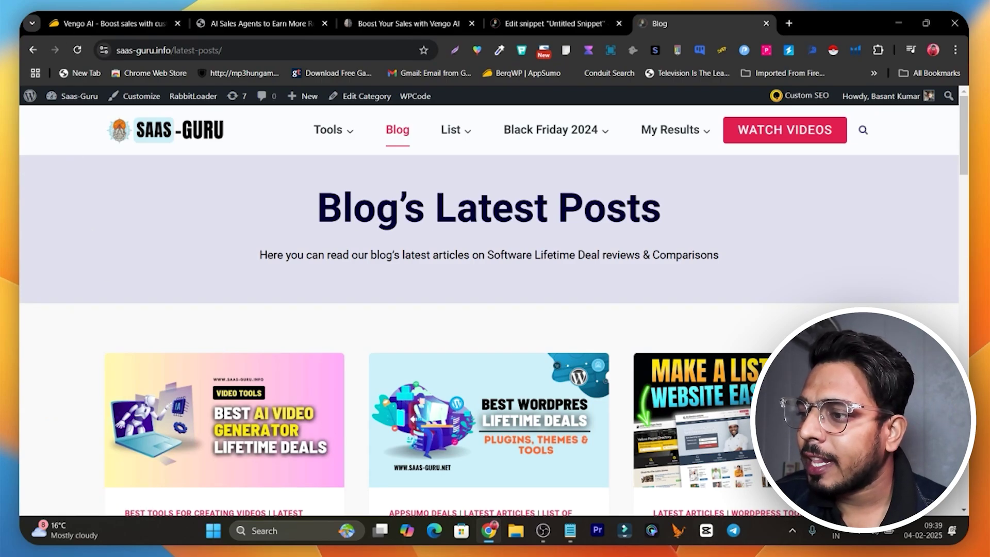
pyautogui.scroll(-5, 614, 471)
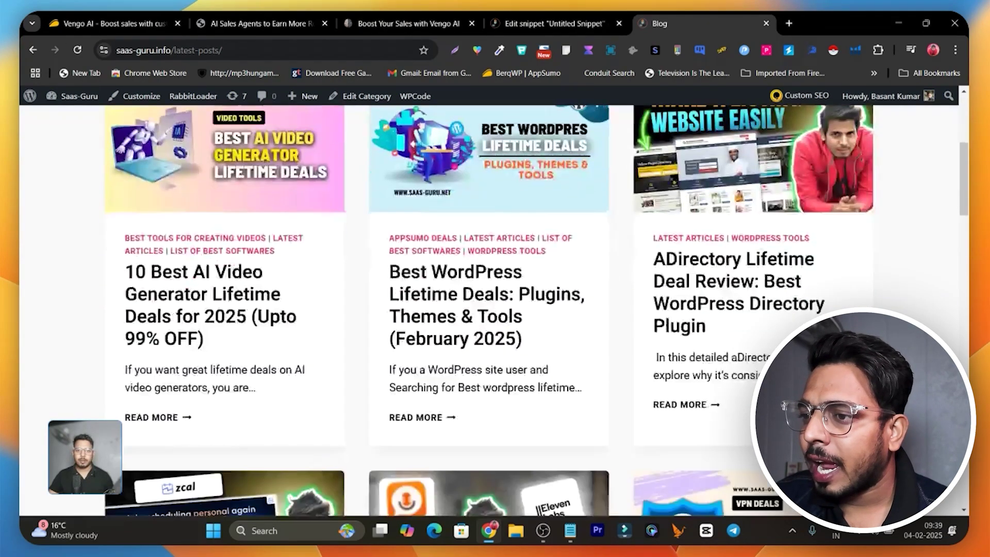
pyautogui.scroll(-15, 495, 310)
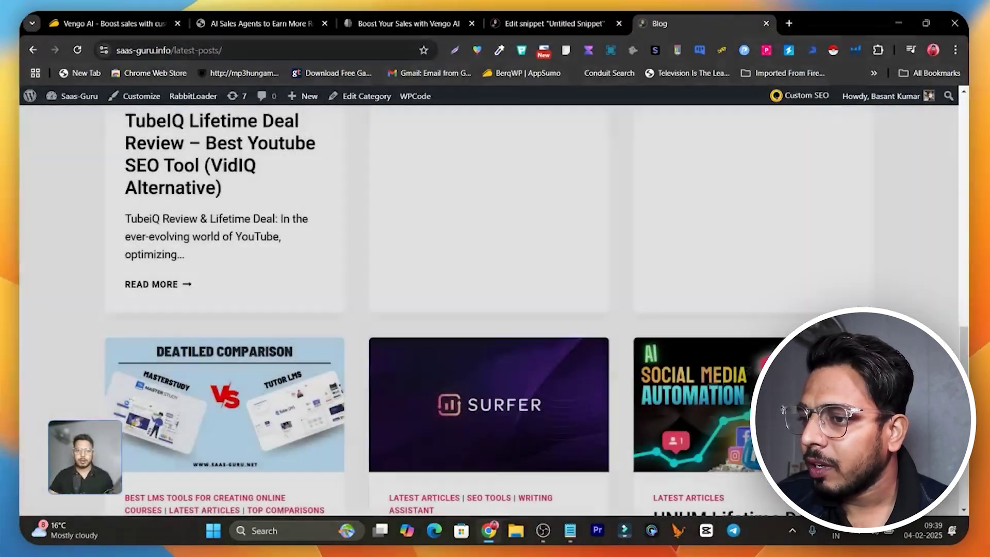
pyautogui.scroll(-12, 495, 309)
pyautogui.scroll(5, 495, 309)
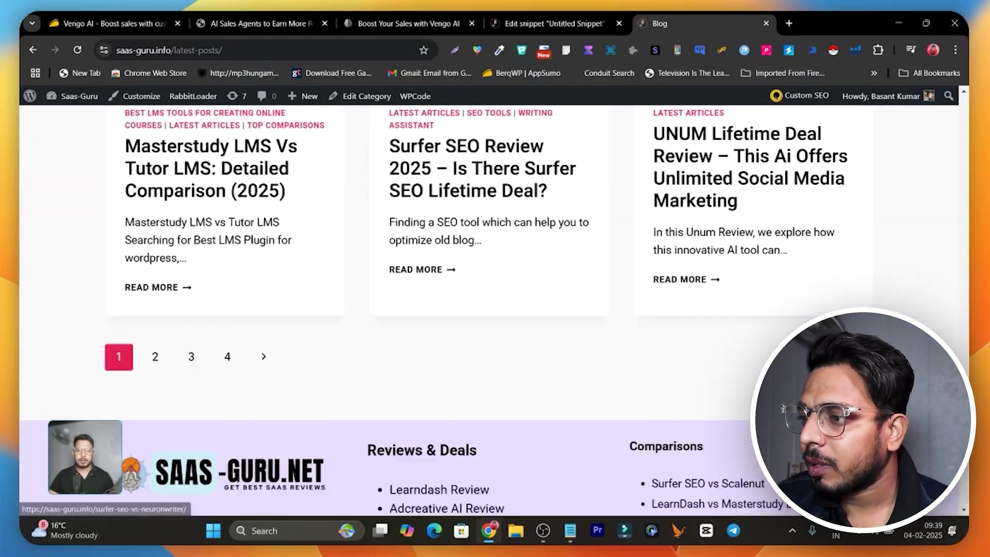
pyautogui.scroll(20, 495, 310)
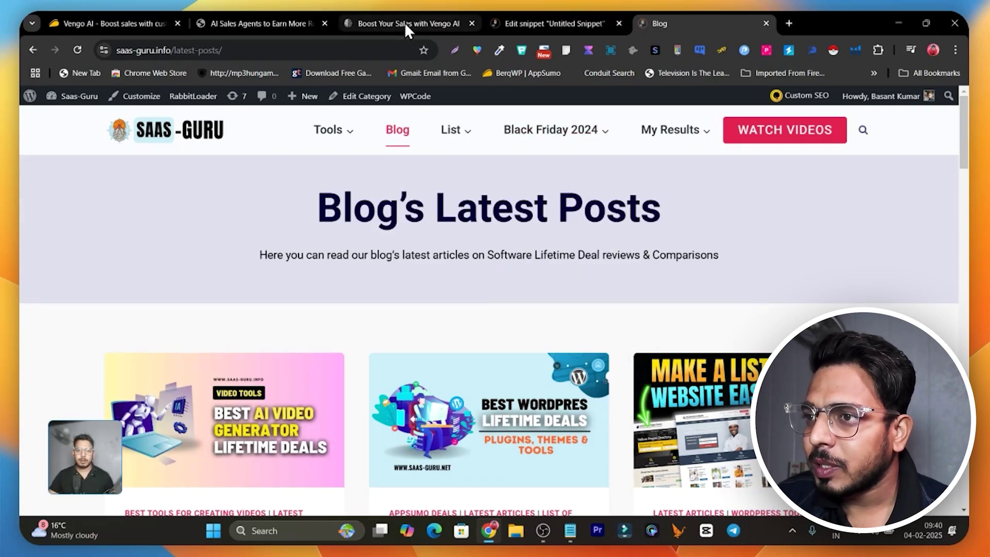
# - Set the snippet's insertion location to Site Wide Footer and update it
pyautogui.click(560, 24)
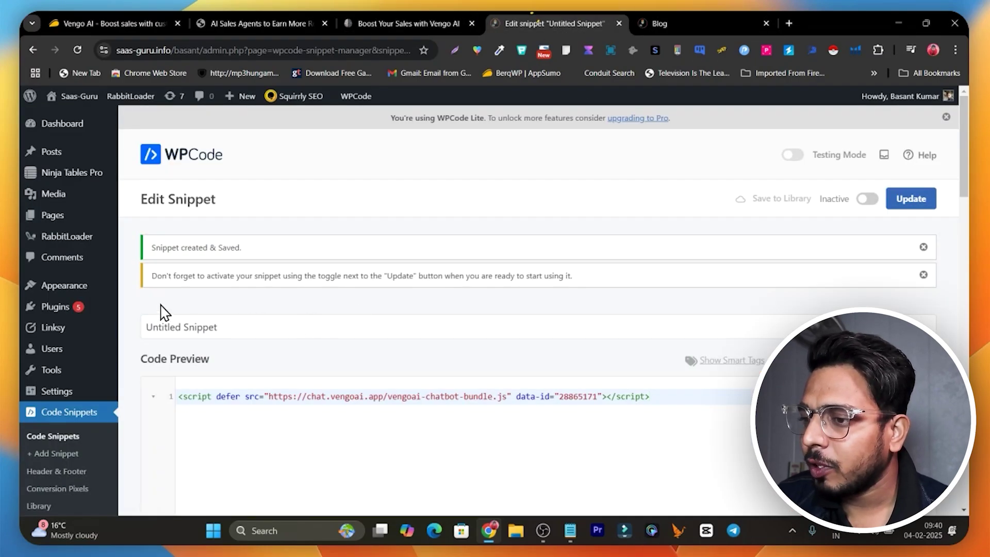
pyautogui.scroll(-7, 377, 281)
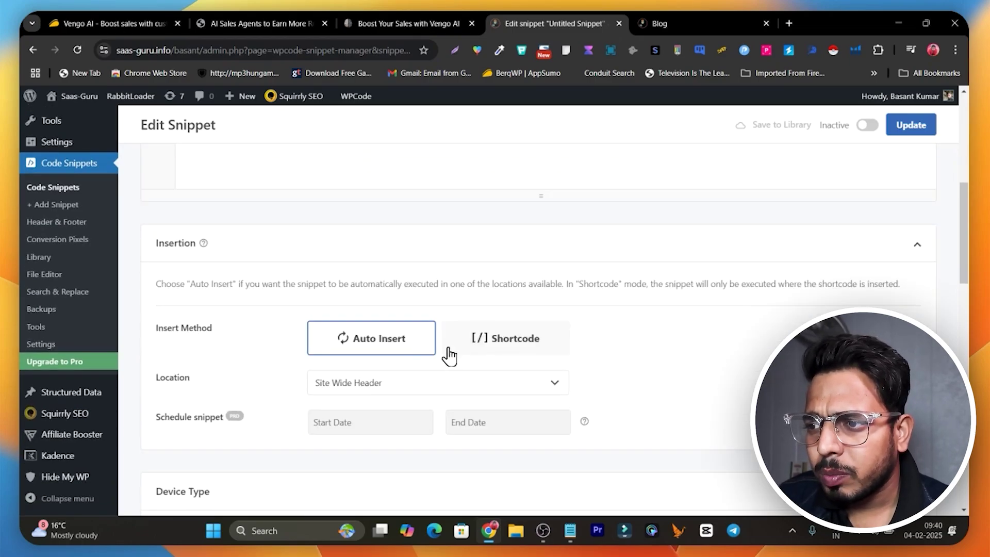
pyautogui.click(407, 384)
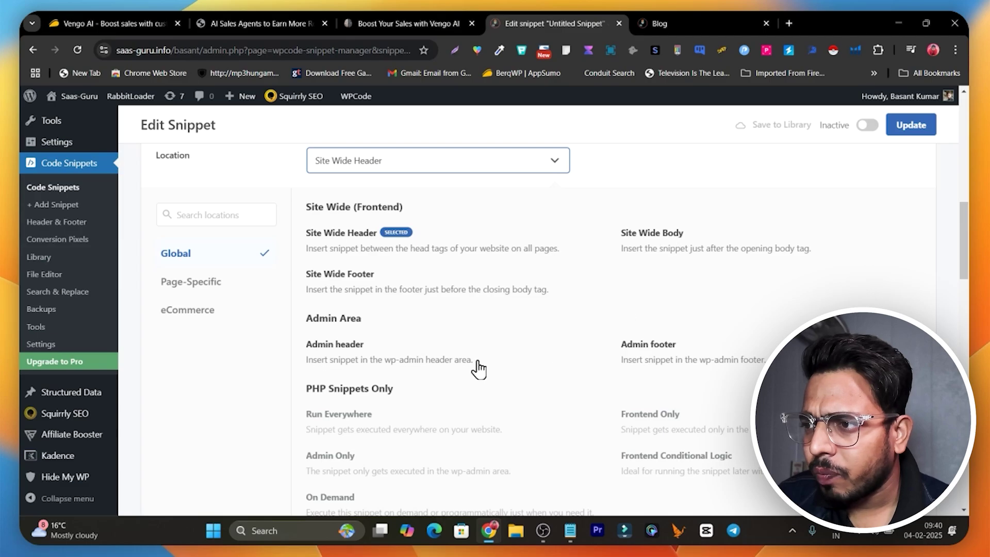
pyautogui.scroll(-2, 362, 382)
pyautogui.scroll(3, 347, 375)
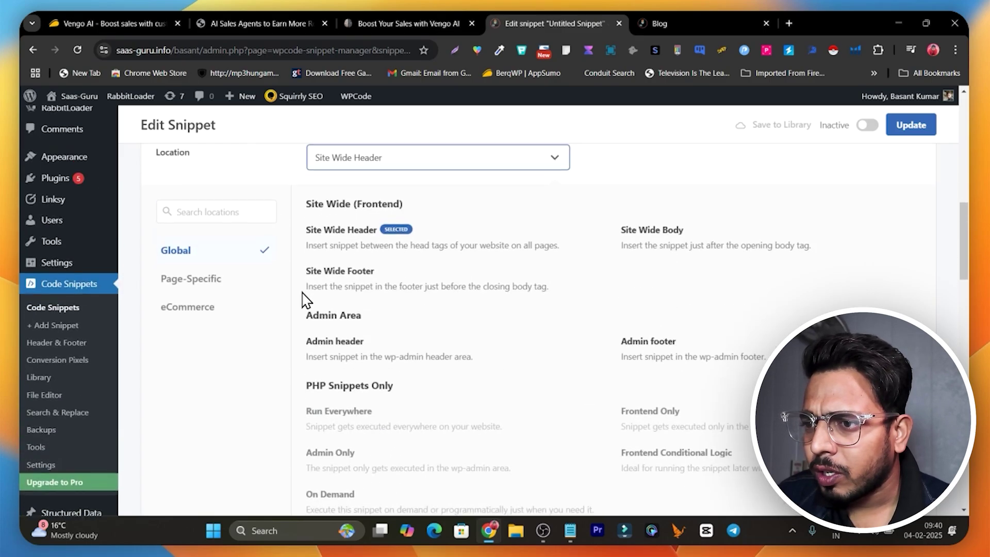
pyautogui.click(333, 281)
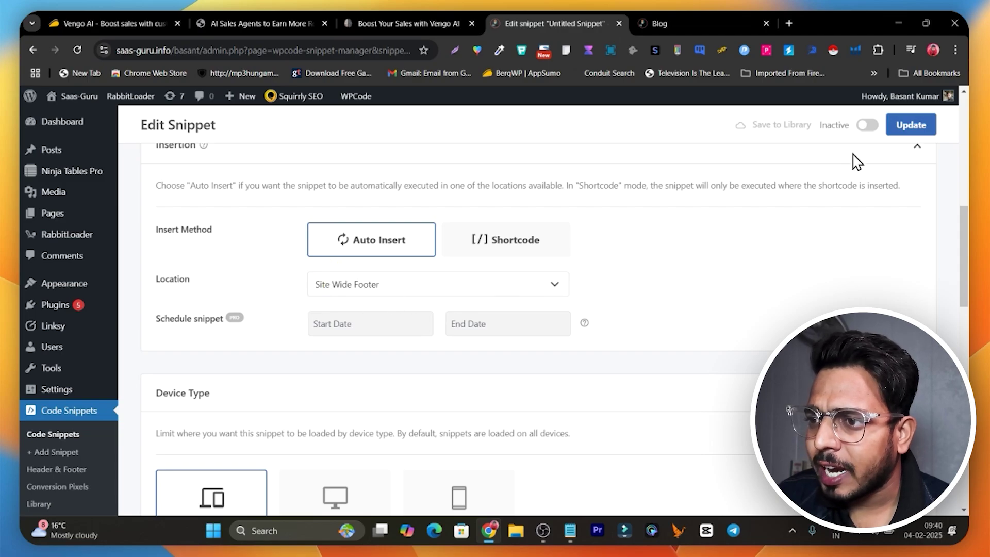
pyautogui.click(922, 129)
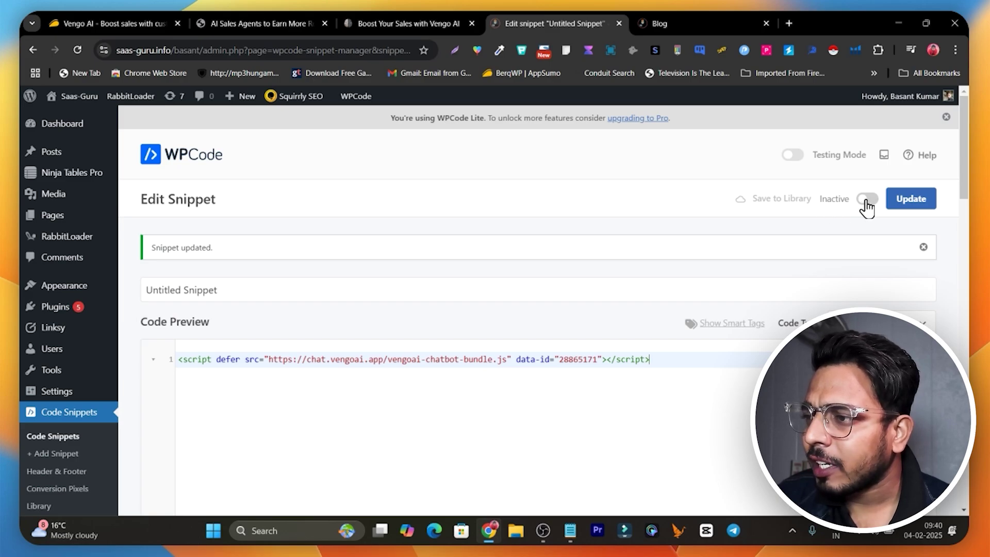
# - Switch the snippet to Active and update it
pyautogui.click(866, 200)
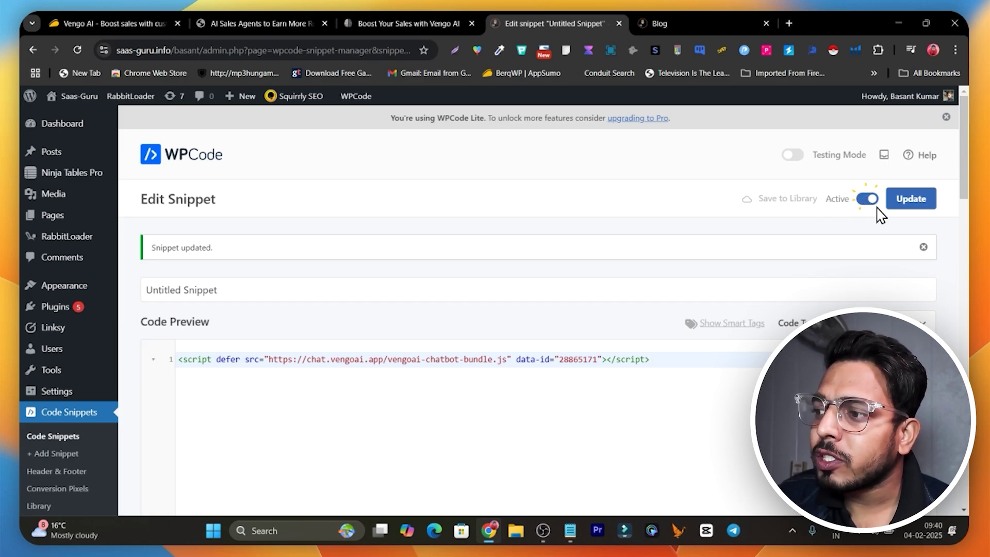
pyautogui.click(920, 201)
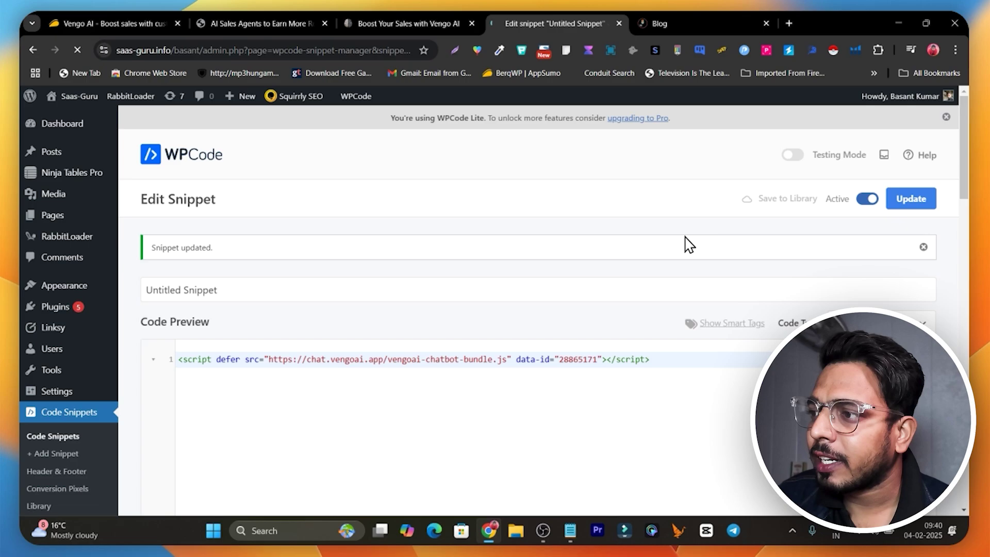
pyautogui.click(671, 20)
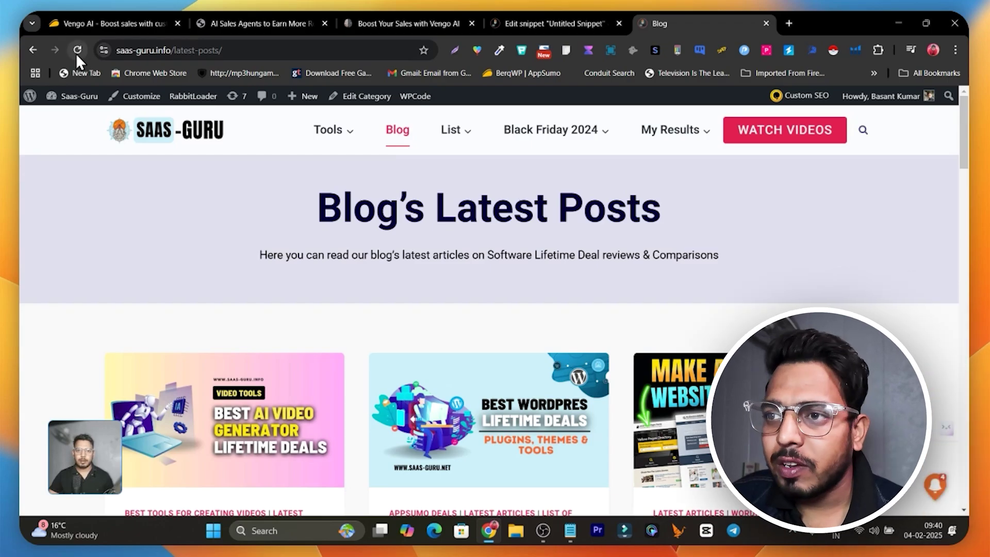
# - Reload the blog so the chat widget loads, and send the agent 'hello'
pyautogui.click(77, 51)
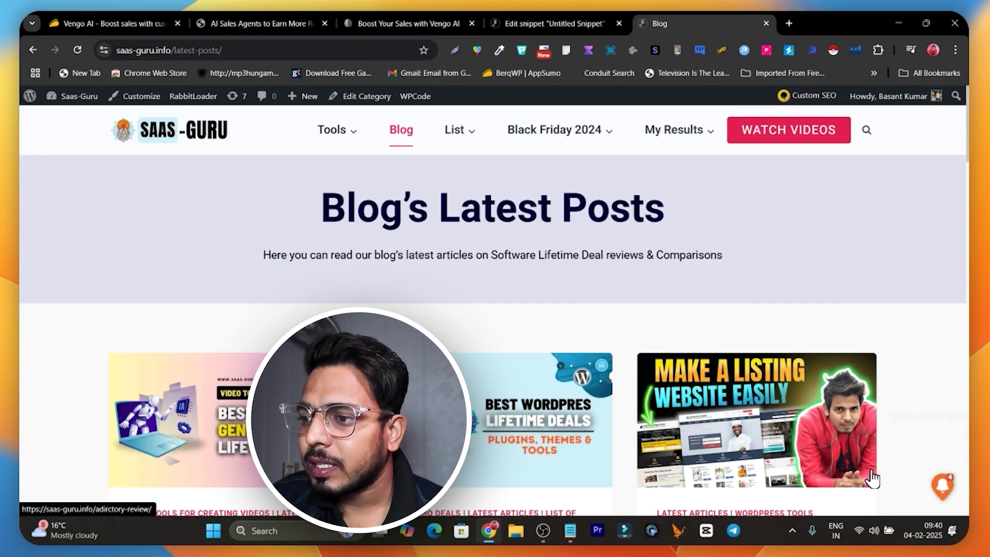
pyautogui.scroll(-20, 851, 469)
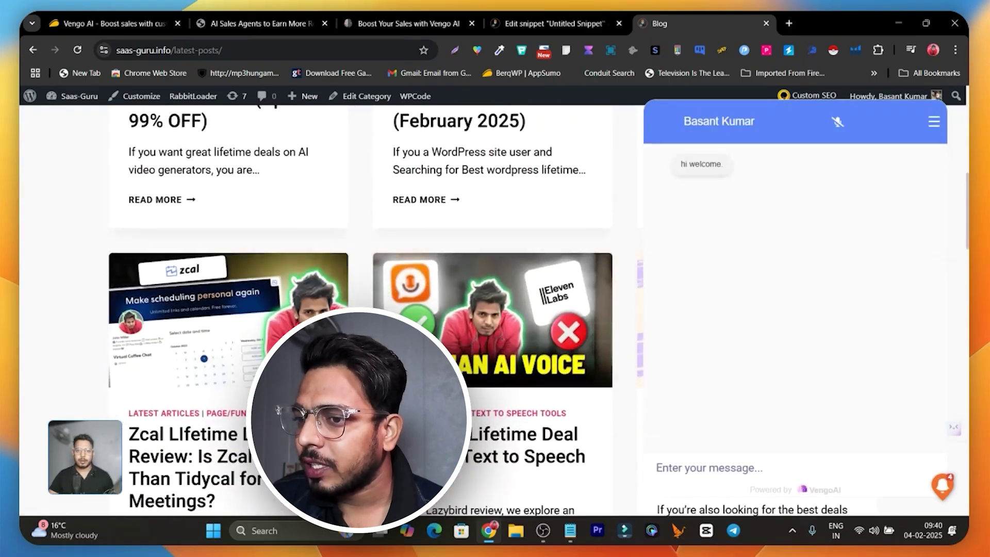
pyautogui.scroll(7, 724, 404)
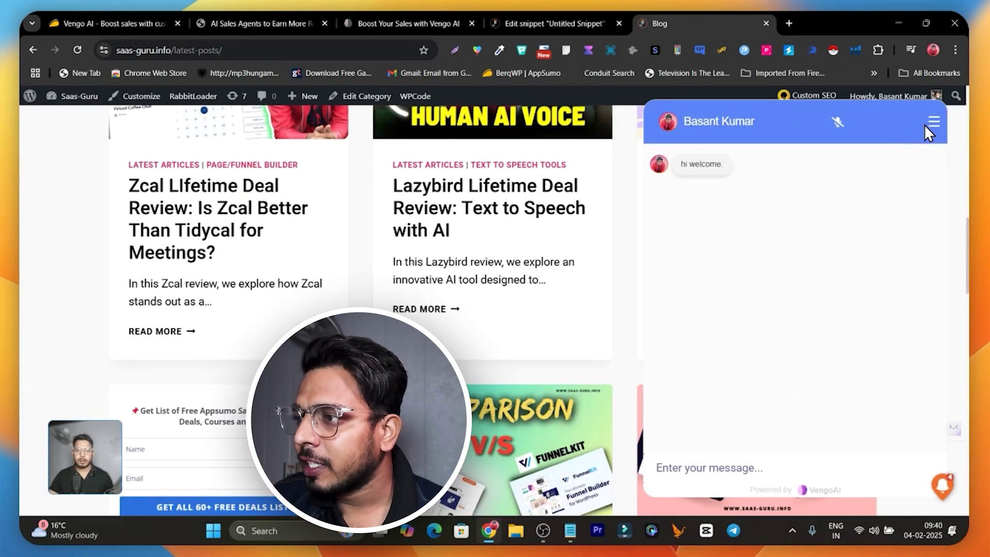
pyautogui.scroll(5, 858, 177)
pyautogui.click(688, 462)
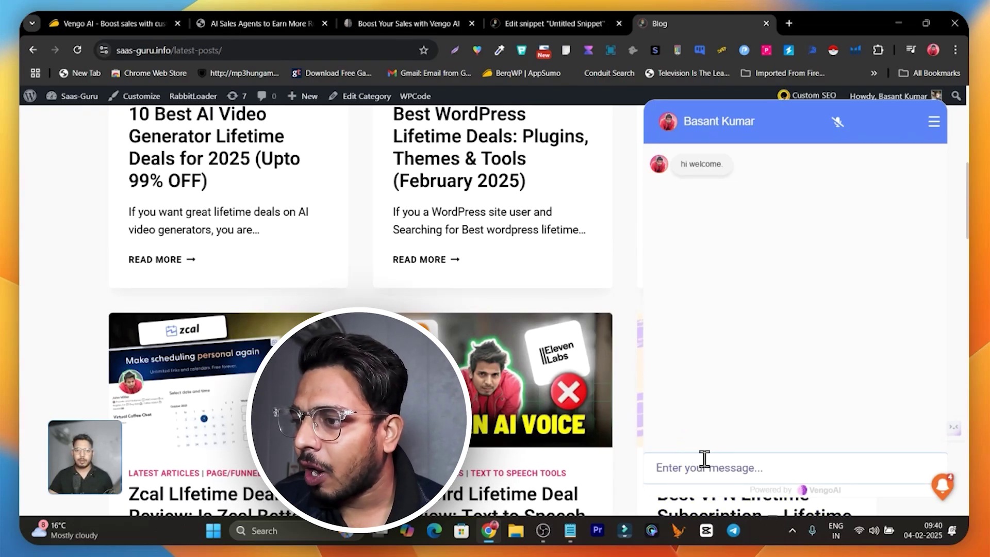
pyautogui.write('he')
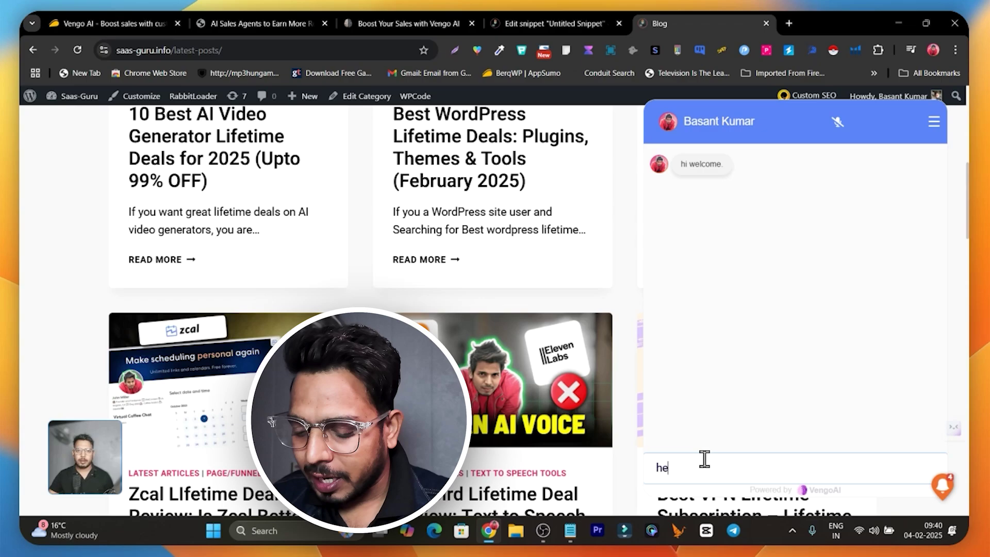
pyautogui.write('llo')
pyautogui.press('Return')
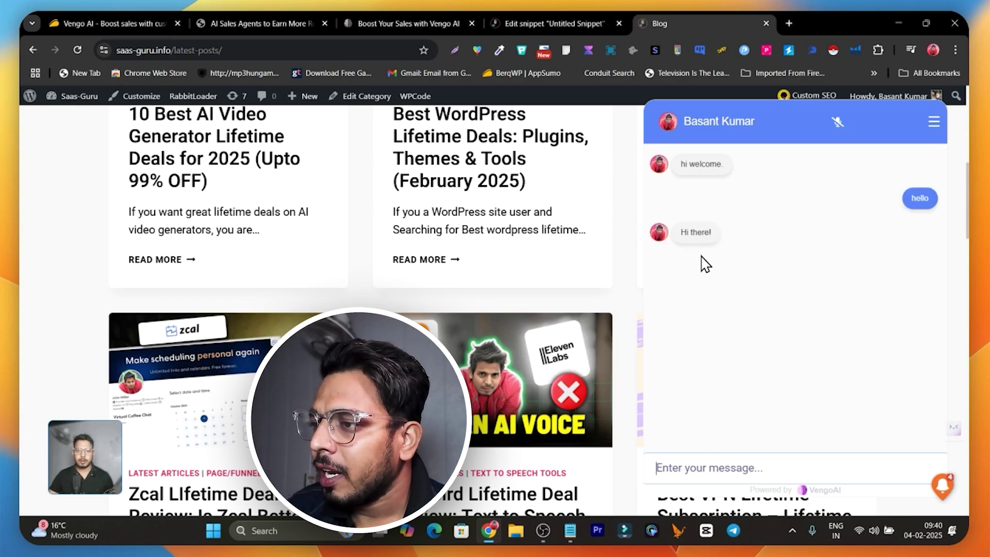
# - Send 'i am searching for a good ai video generator can you suggest me' to the agent
pyautogui.click(697, 469)
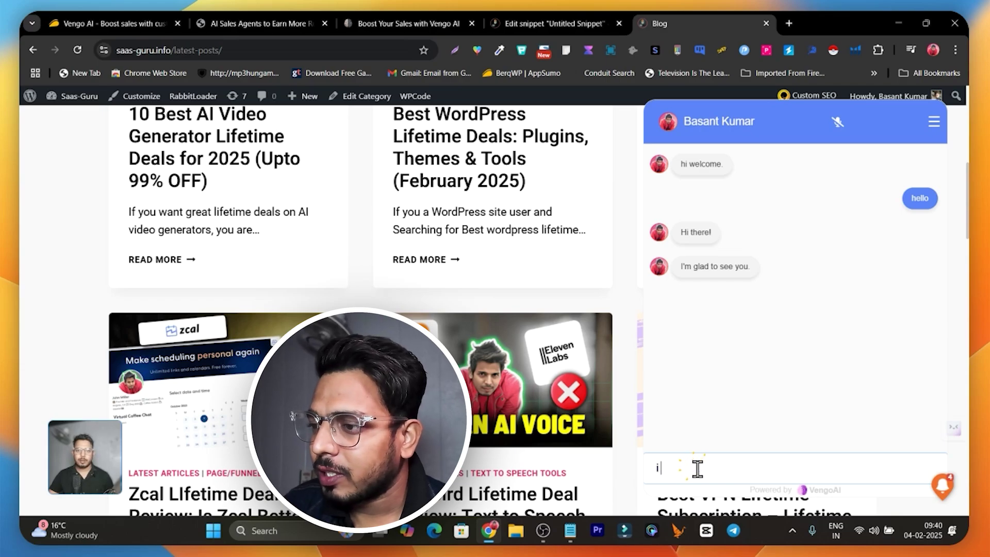
pyautogui.write('i am searching for')
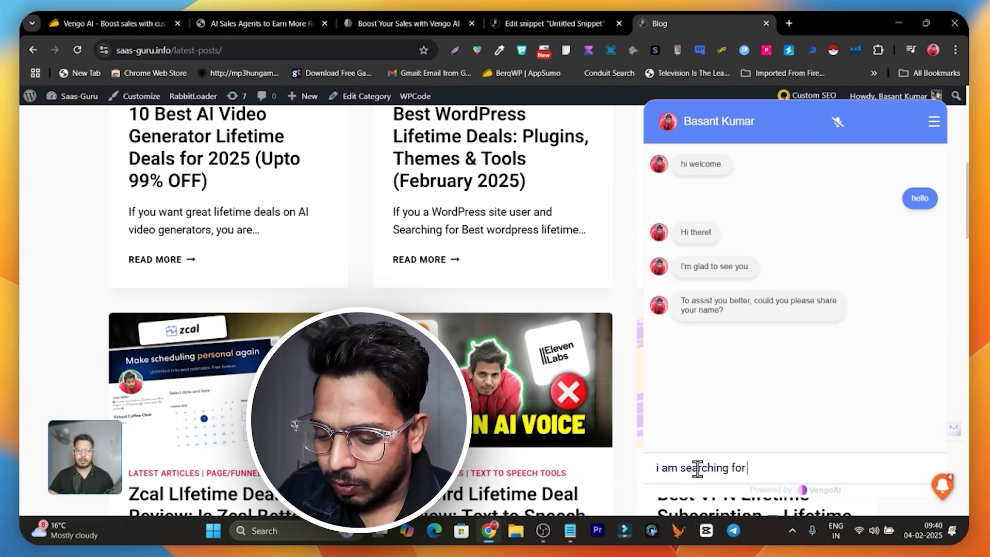
pyautogui.write('a good ai v')
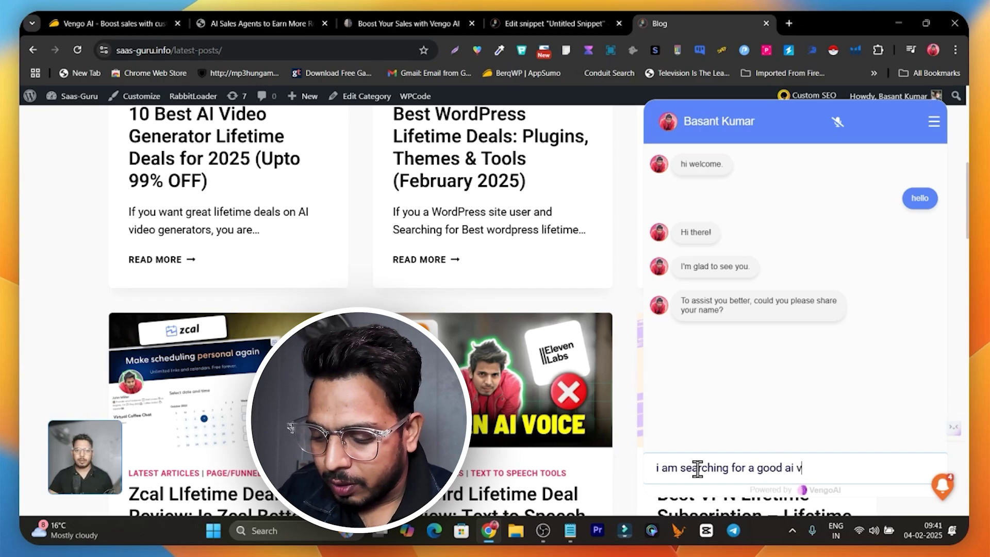
pyautogui.write('ideo generat')
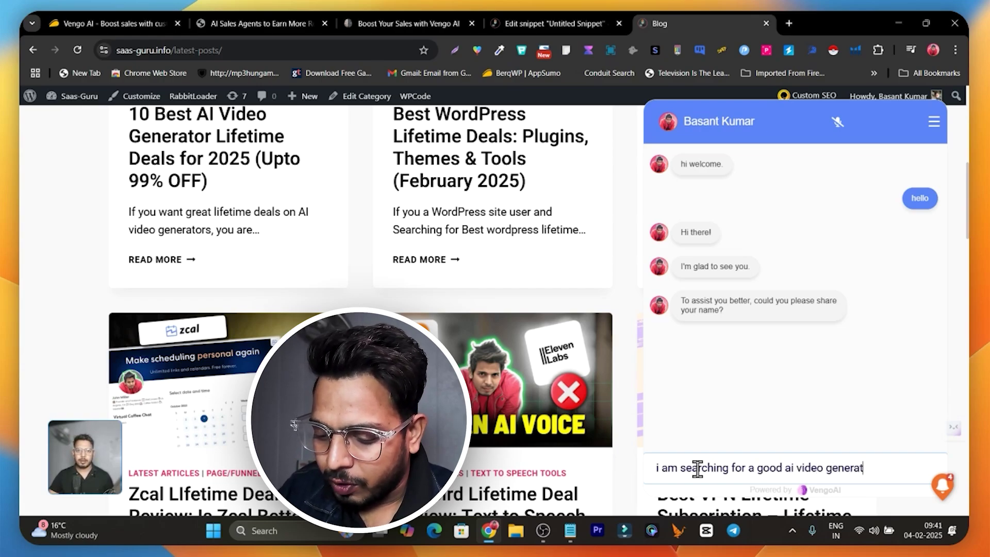
pyautogui.write('or can you ')
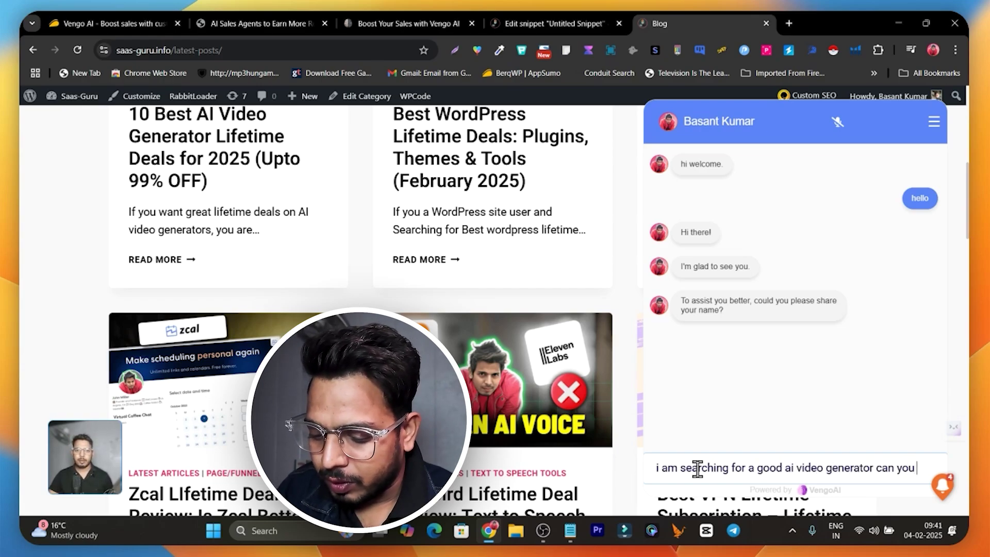
pyautogui.write('suggesrt')
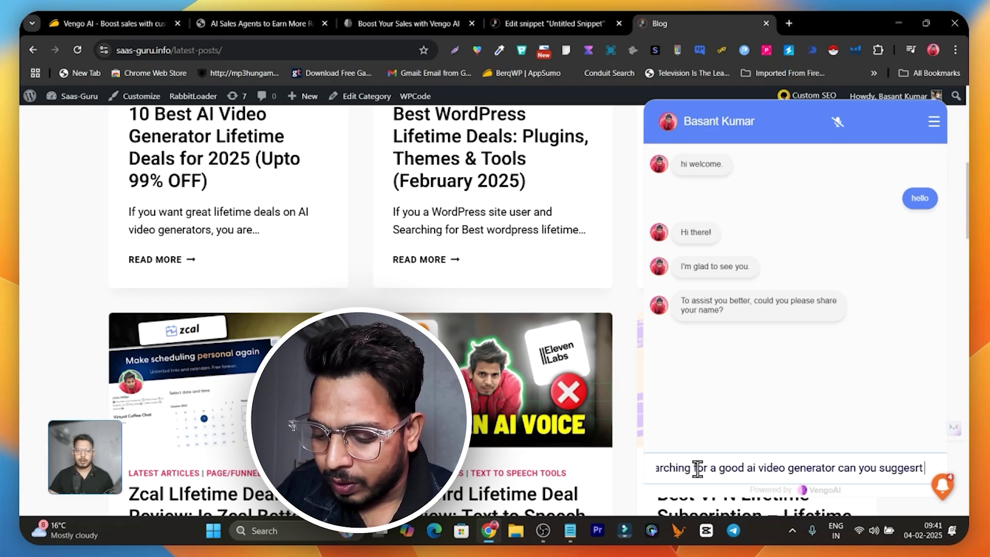
pyautogui.press('BackSpace')
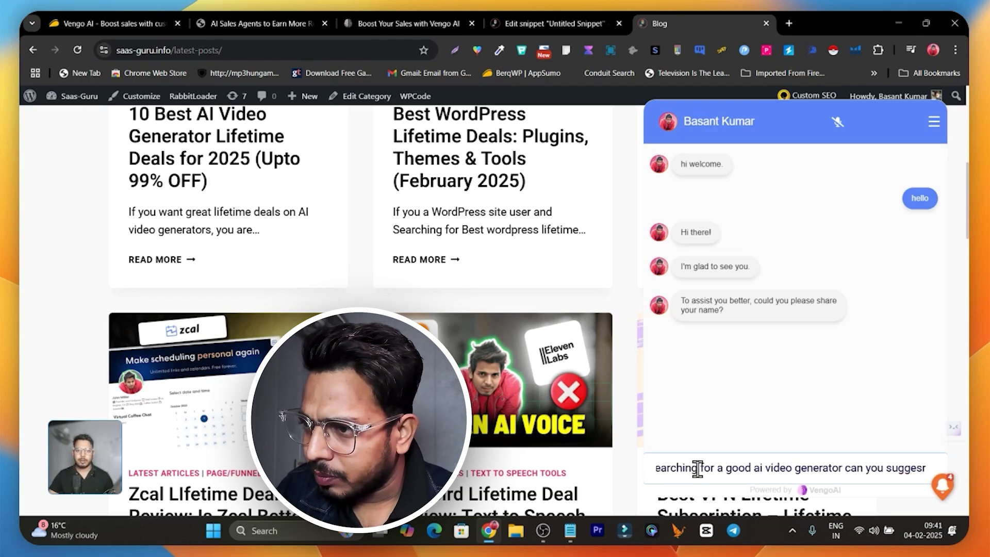
pyautogui.press('BackSpace')
pyautogui.write('t me')
pyautogui.press('Return')
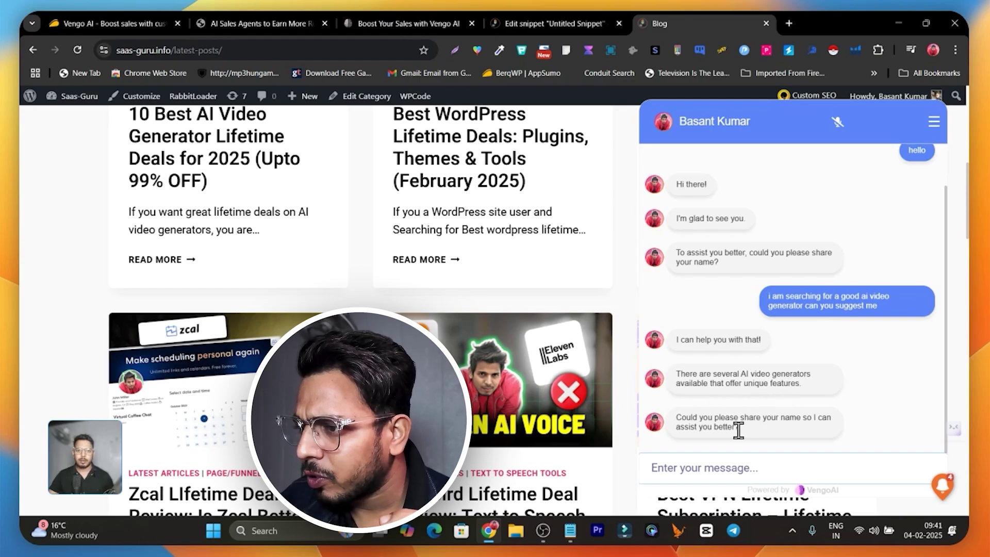
# - Send the follow-up 'give me any' and read the Synthesia, Pictory and Lumen5 suggestions
pyautogui.click(732, 469)
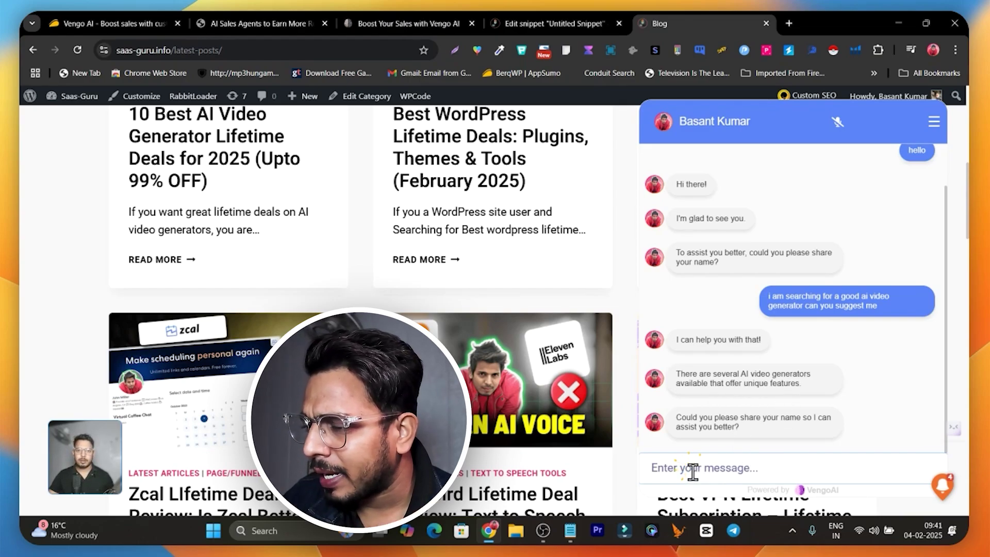
pyautogui.write('give')
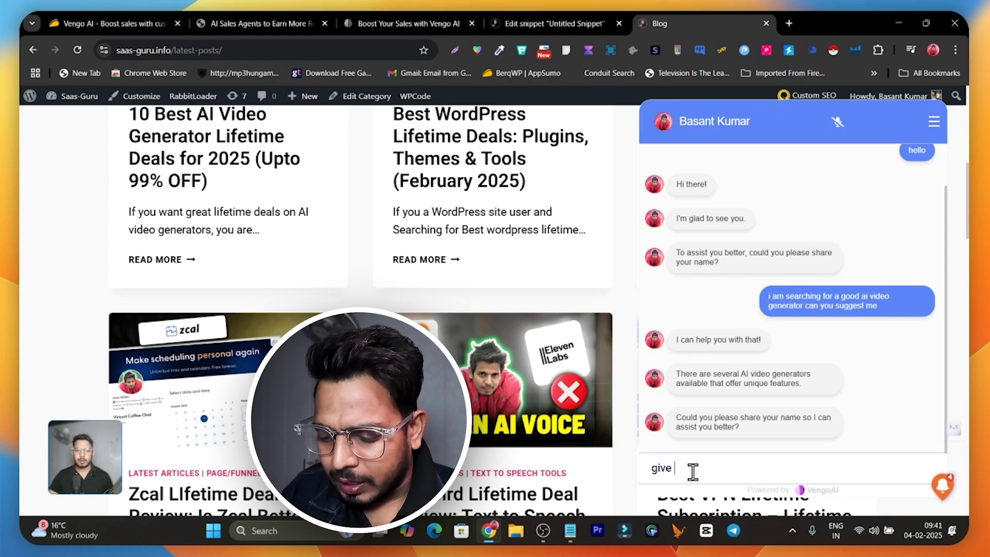
pyautogui.write(' me any')
pyautogui.press('Return')
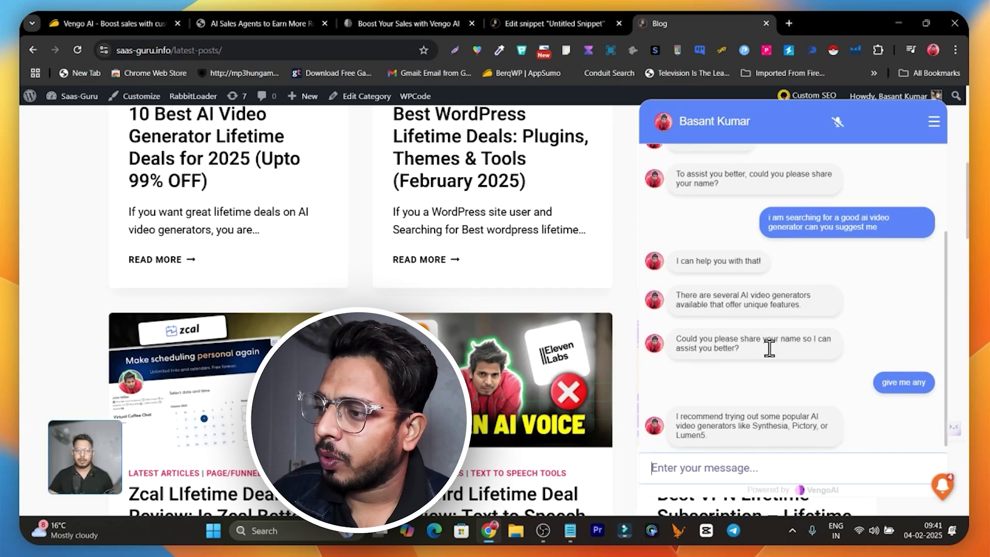
pyautogui.scroll(-2, 763, 361)
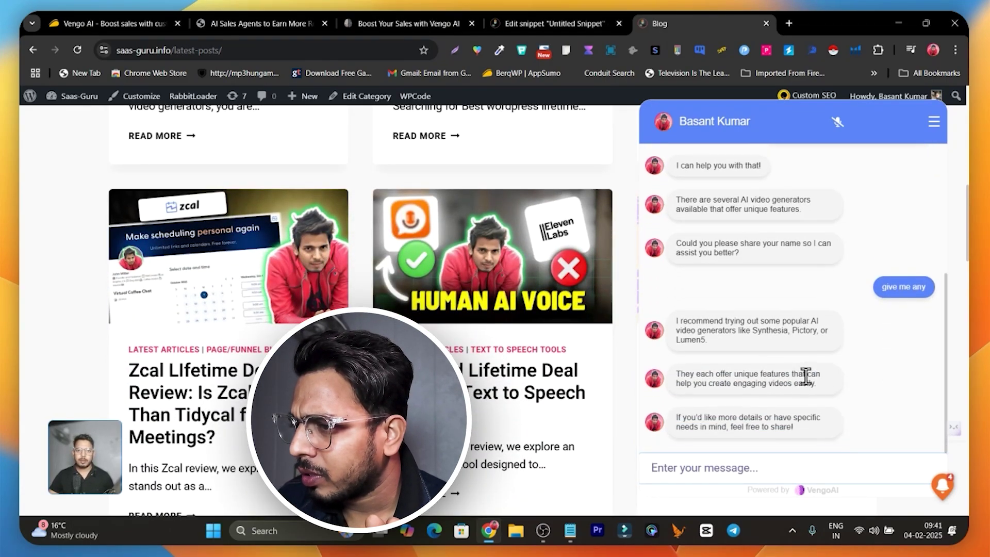
pyautogui.scroll(-1, 701, 459)
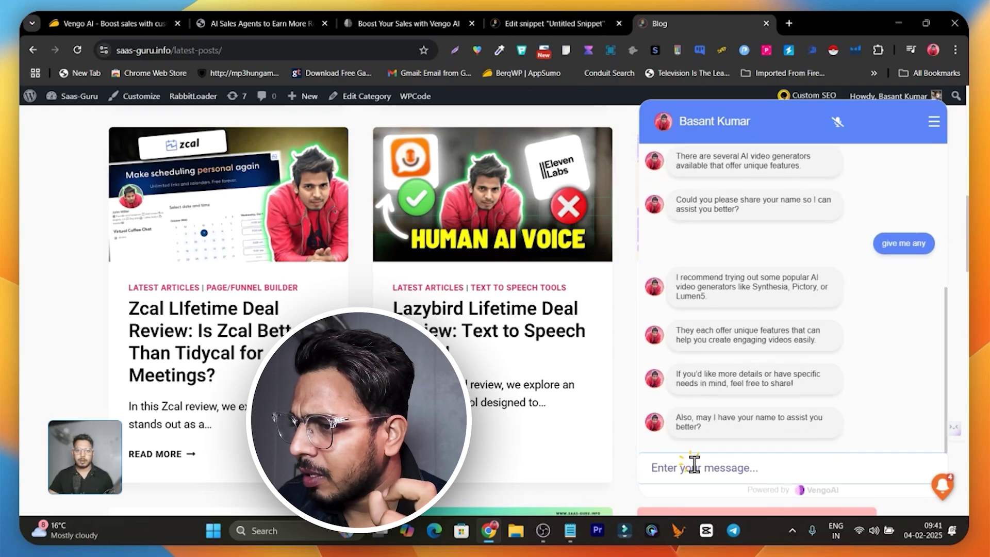
# - Send 'can you give me link of those' to get the recommended tools' website links
pyautogui.click(694, 464)
pyautogui.write('can you gi')
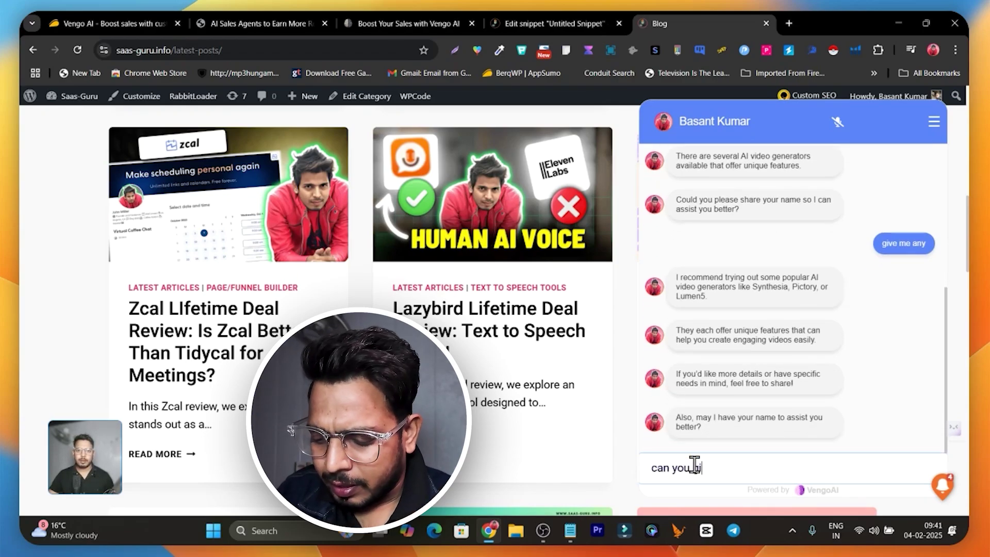
pyautogui.write('ve me li')
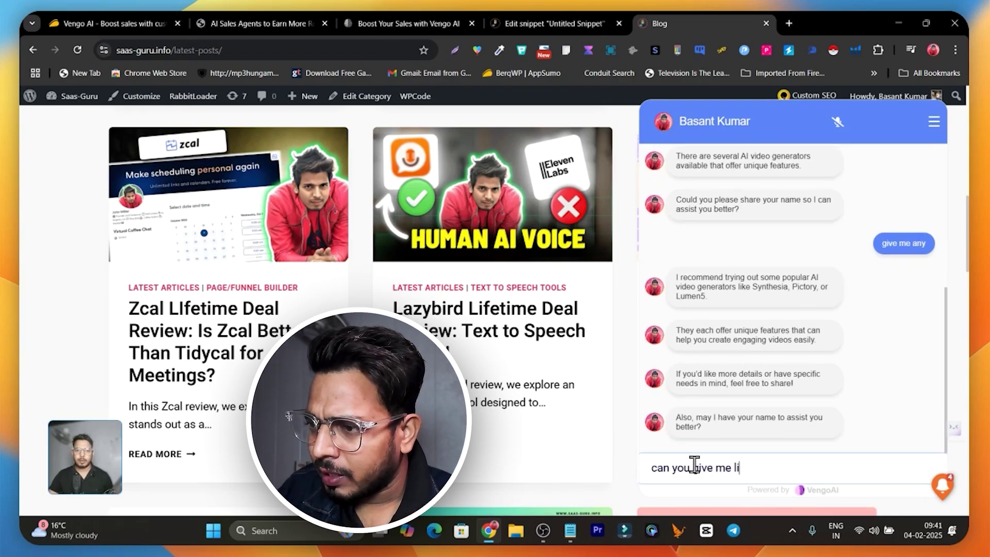
pyautogui.write('nk of those')
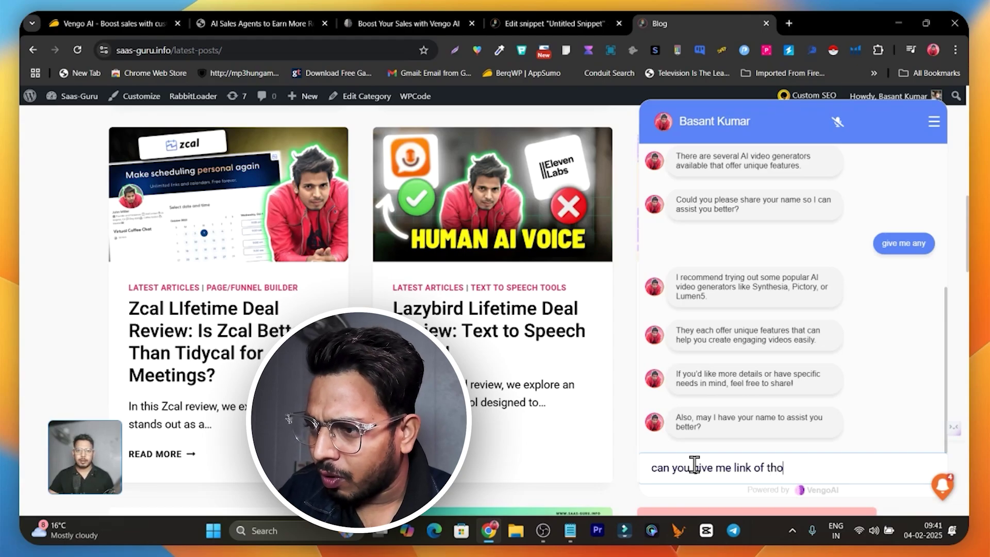
pyautogui.press('Return')
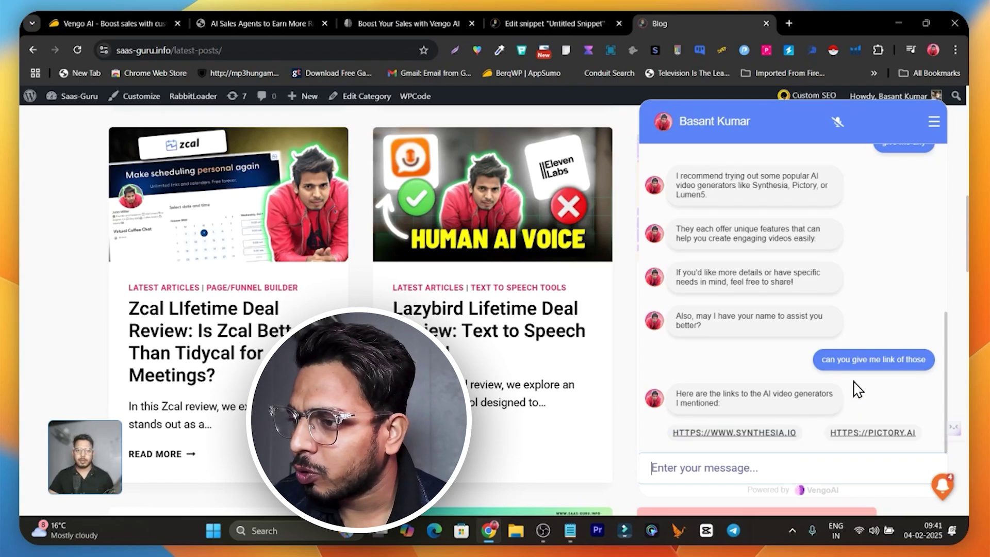
pyautogui.scroll(-1, 810, 448)
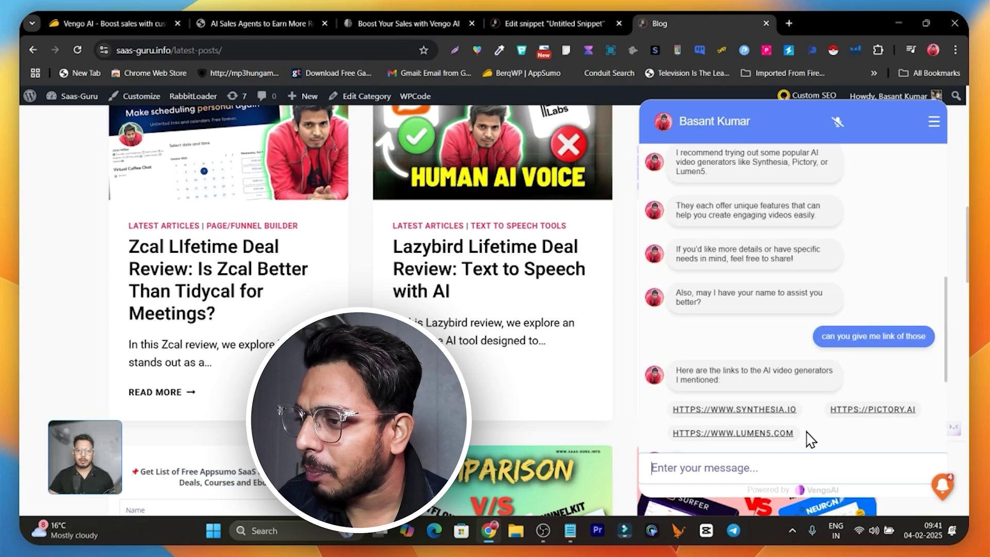
pyautogui.click(726, 477)
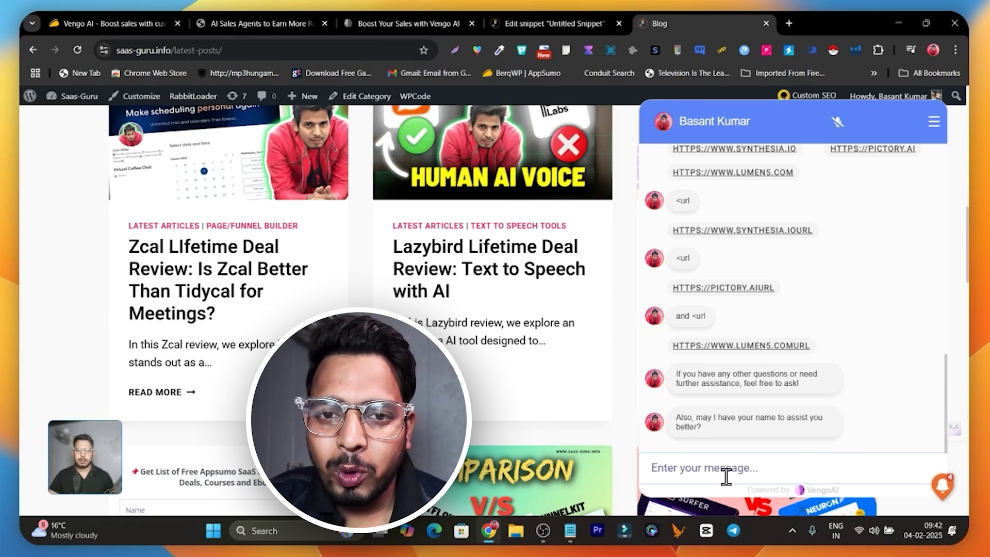
# - Send 'can i book a meeting with you' to the chat agent, fixing typos before sending
pyautogui.write('can ')
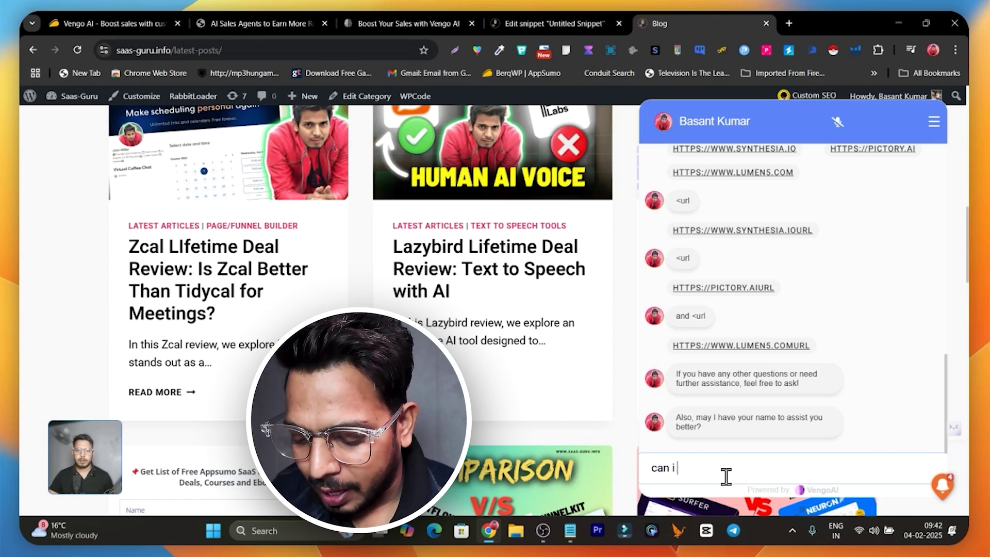
pyautogui.write('i b')
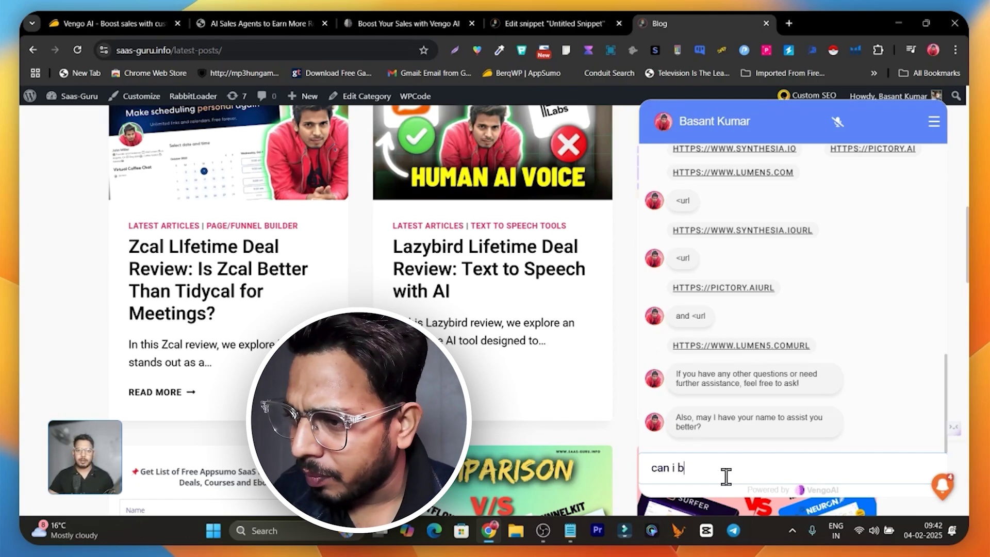
pyautogui.write('ook a met')
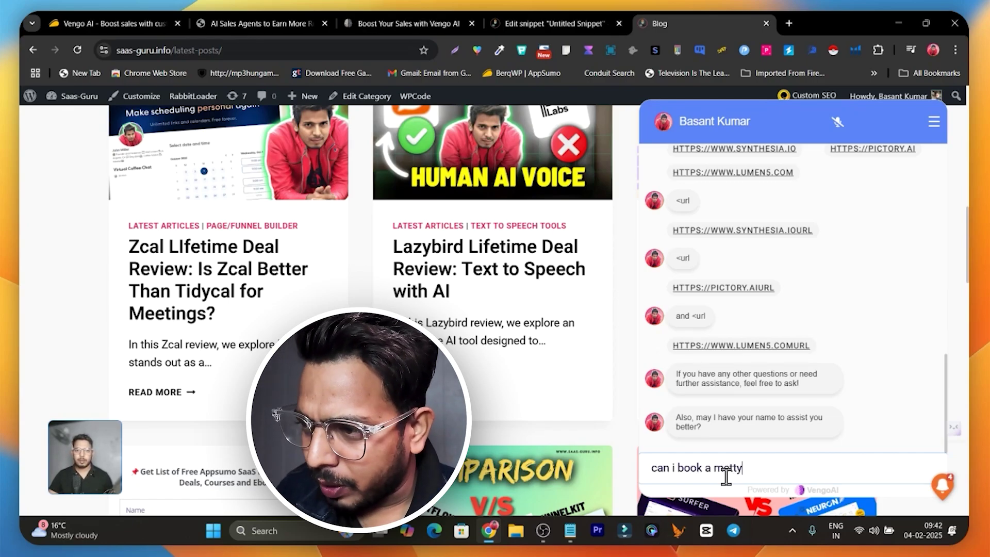
pyautogui.press('BackSpace')
pyautogui.write('ee')
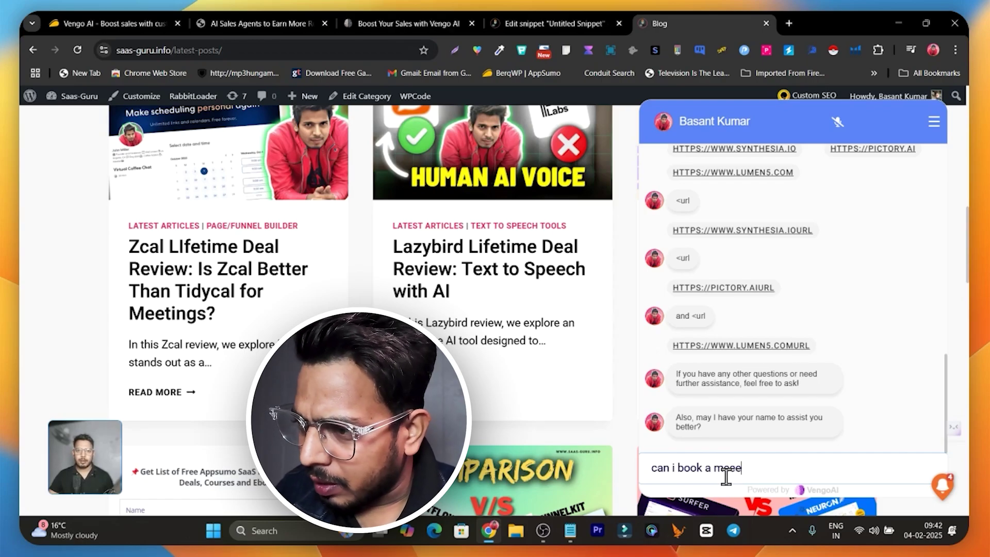
pyautogui.press('BackSpace')
pyautogui.write('ting wit')
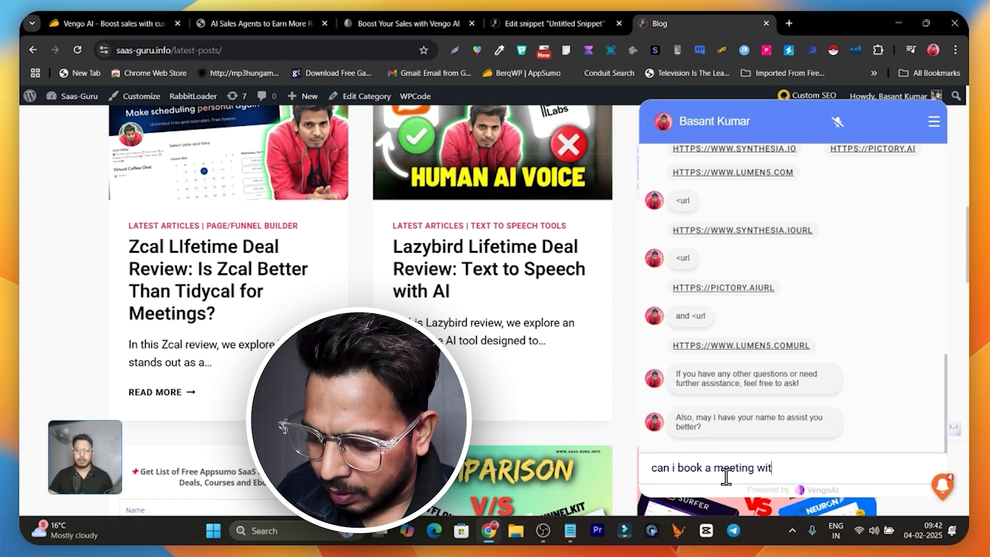
pyautogui.write('h you')
pyautogui.press('Return')
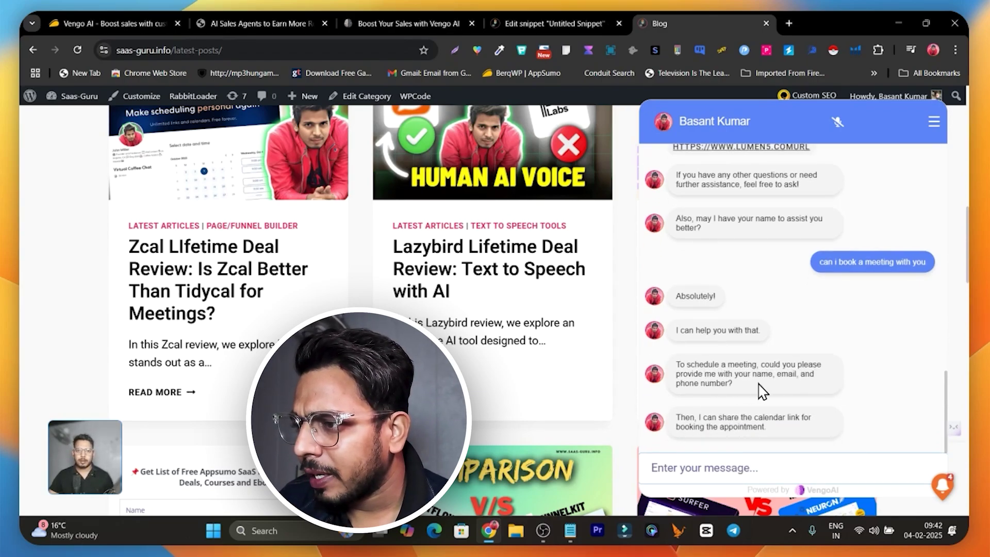
pyautogui.click(720, 470)
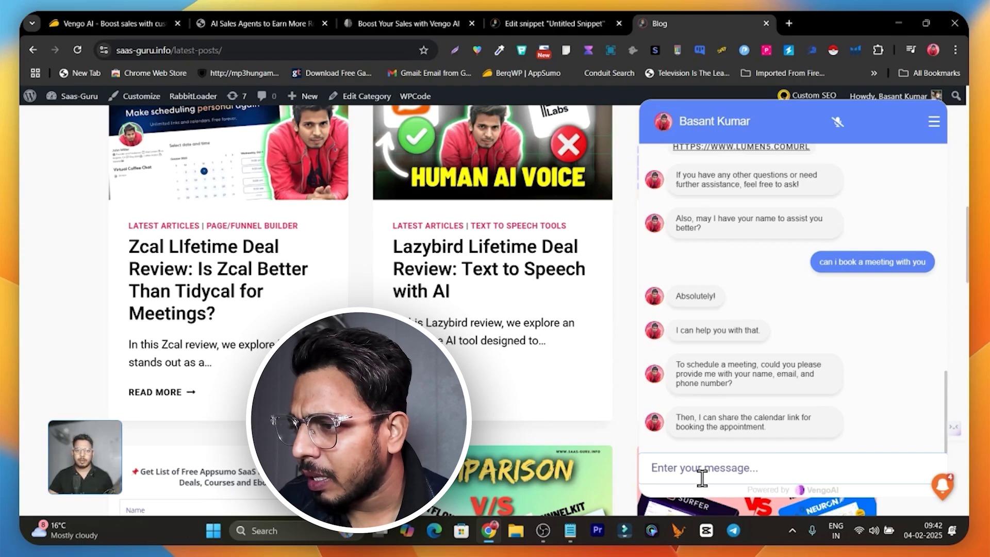
# - Send the agent the visitor's name and email address, and reply that there is no phone number
pyautogui.write('Basant')
pyautogui.press('Return')
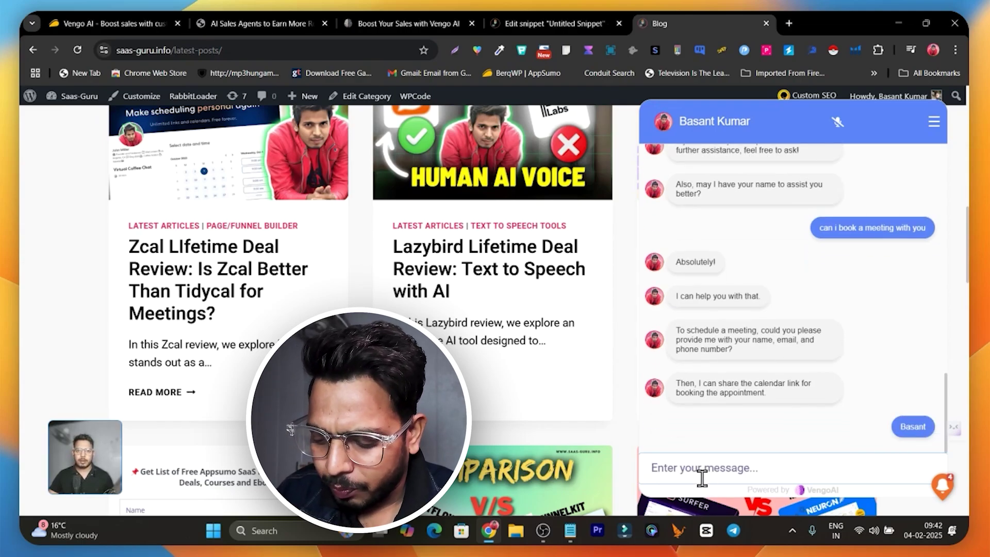
pyautogui.write('email- ')
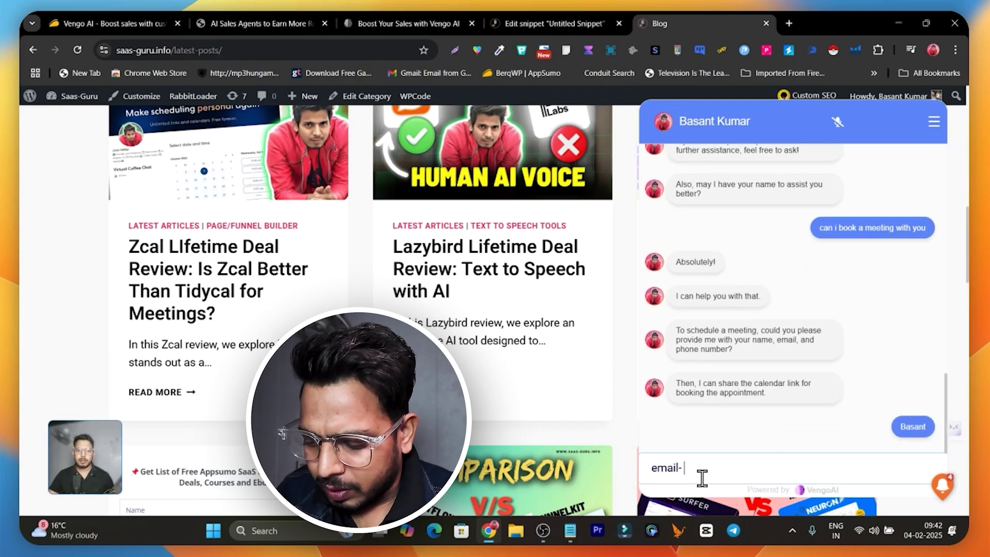
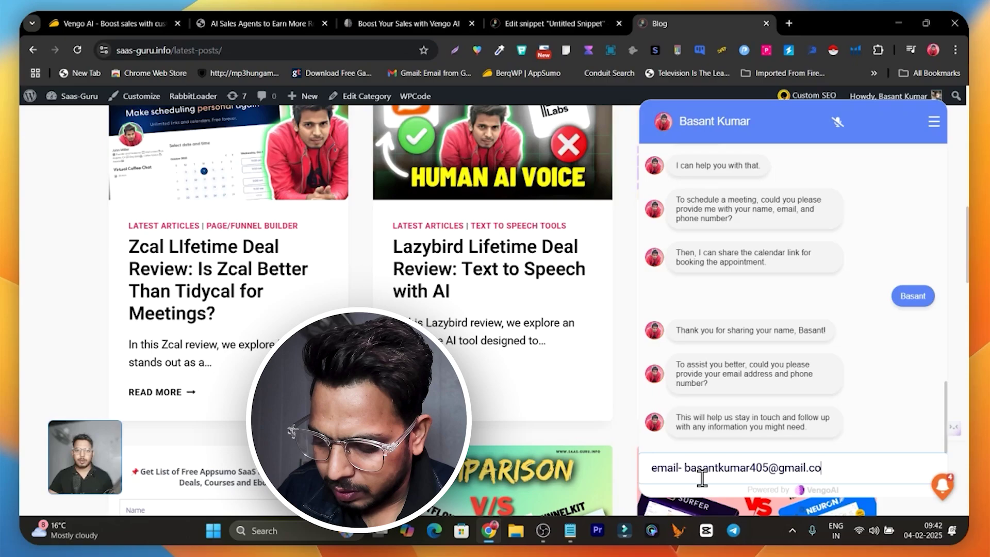
pyautogui.press('Return')
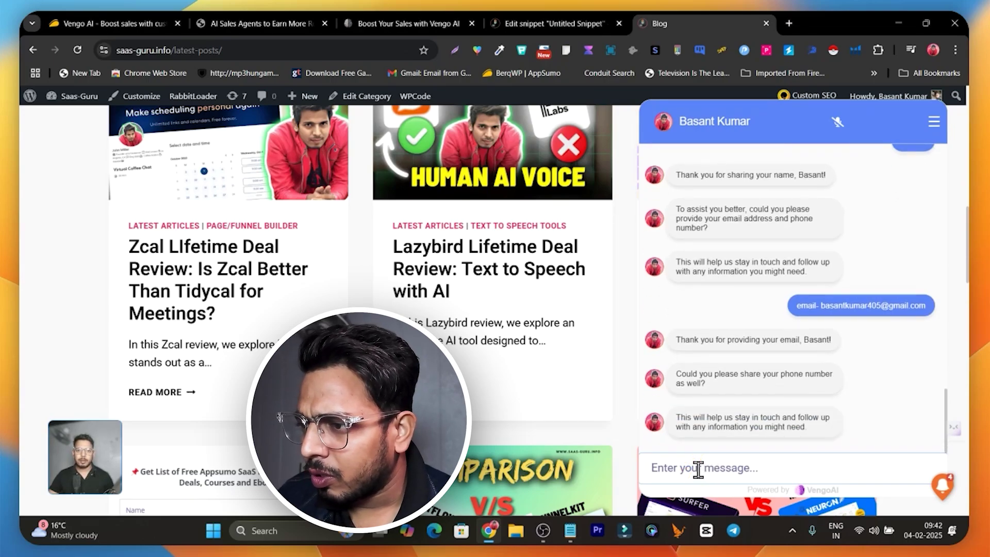
pyautogui.write('n')
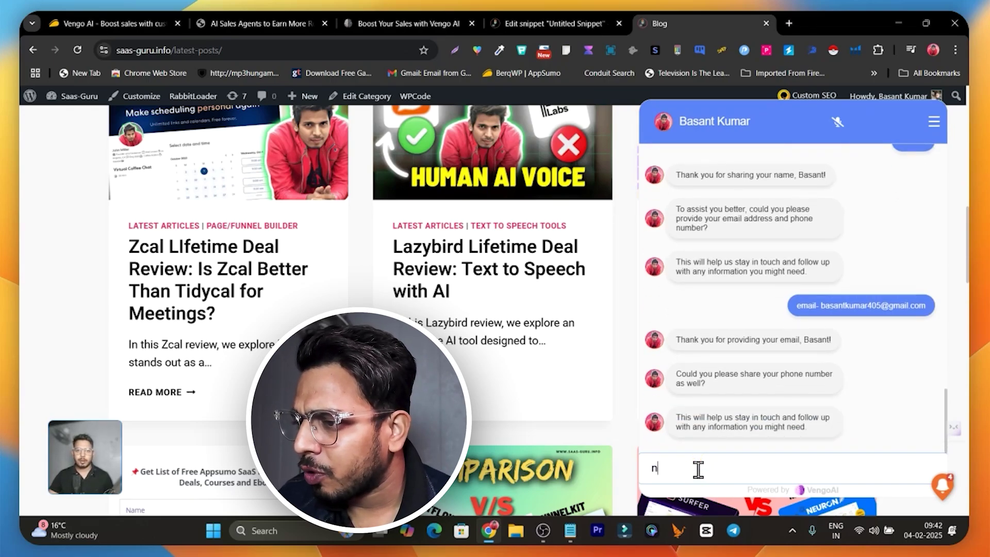
pyautogui.write("o don't")
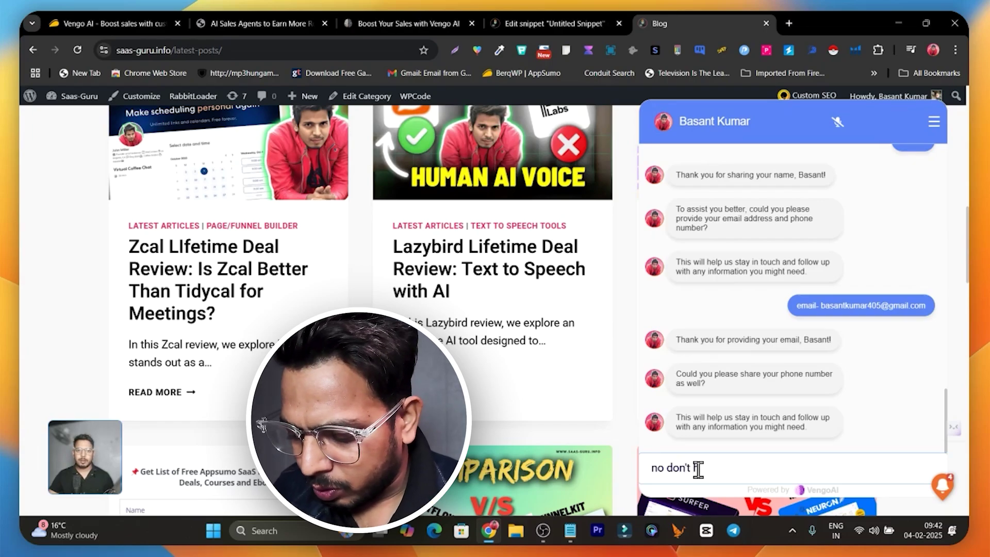
pyautogui.write(' have p')
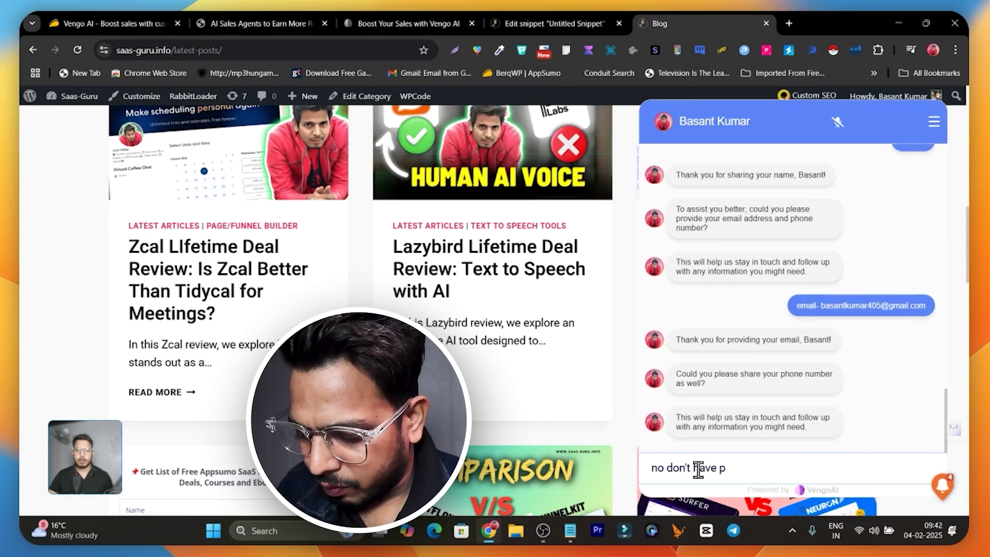
pyautogui.write('ghoine number')
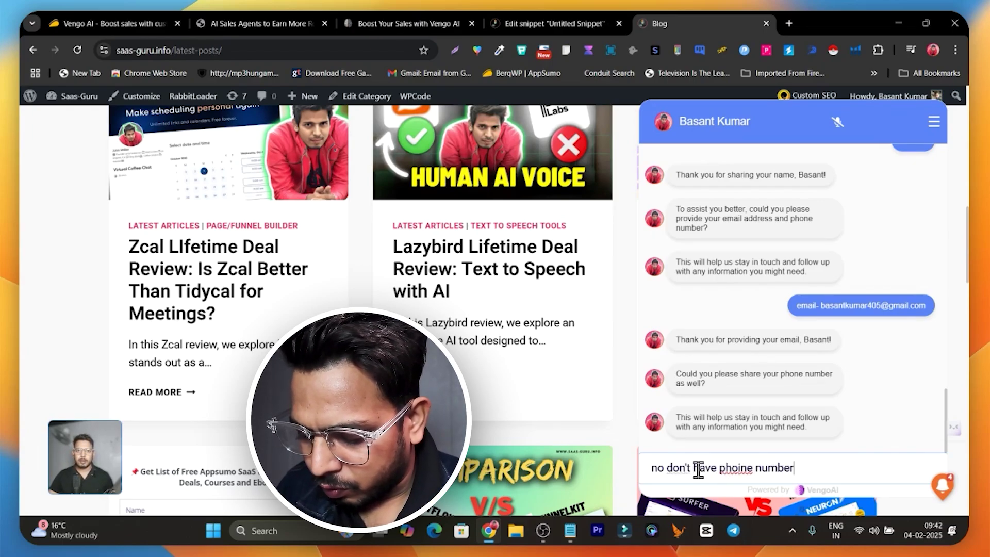
pyautogui.press('Return')
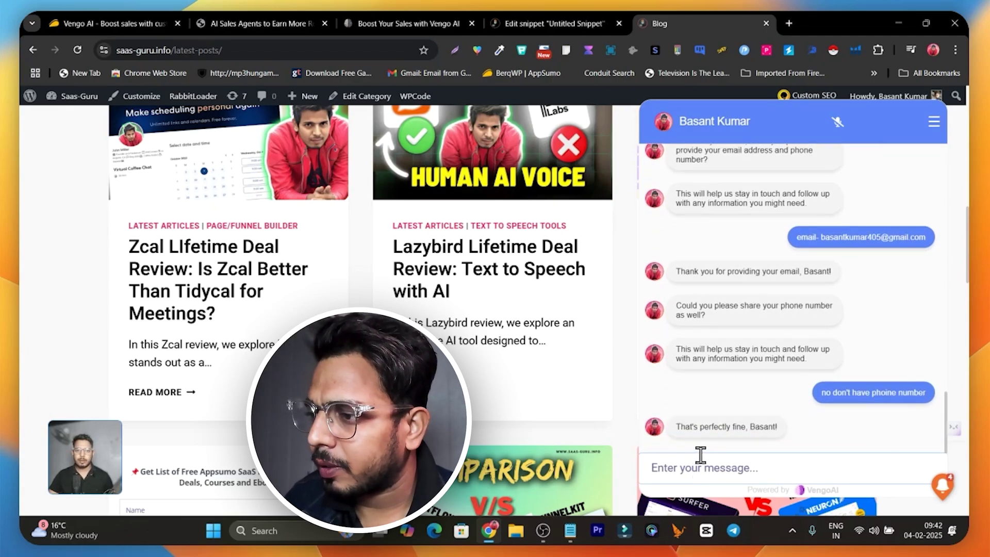
# - Answer 'yes' to scheduling a meeting to receive the TidyCal booking link
pyautogui.scroll(-1, 751, 409)
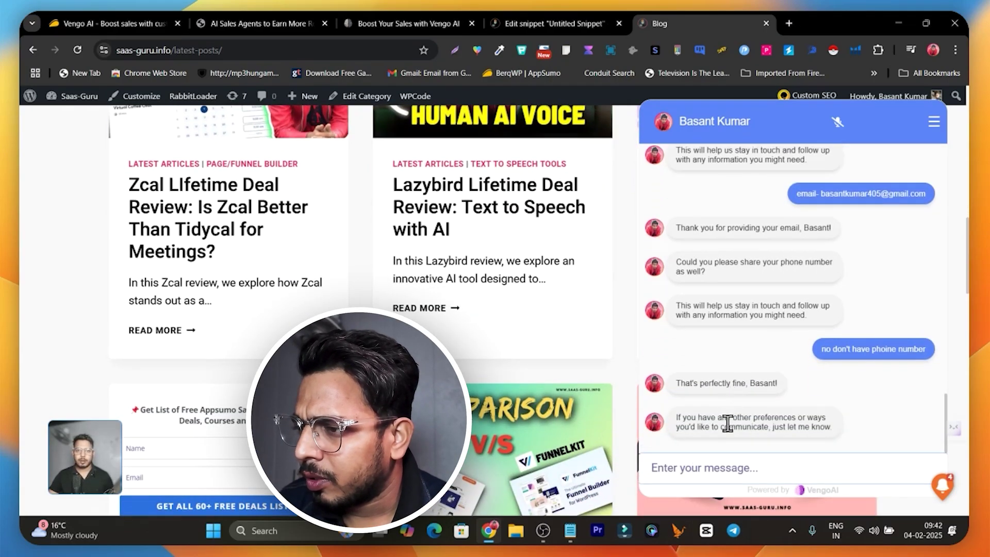
pyautogui.scroll(-2, 797, 438)
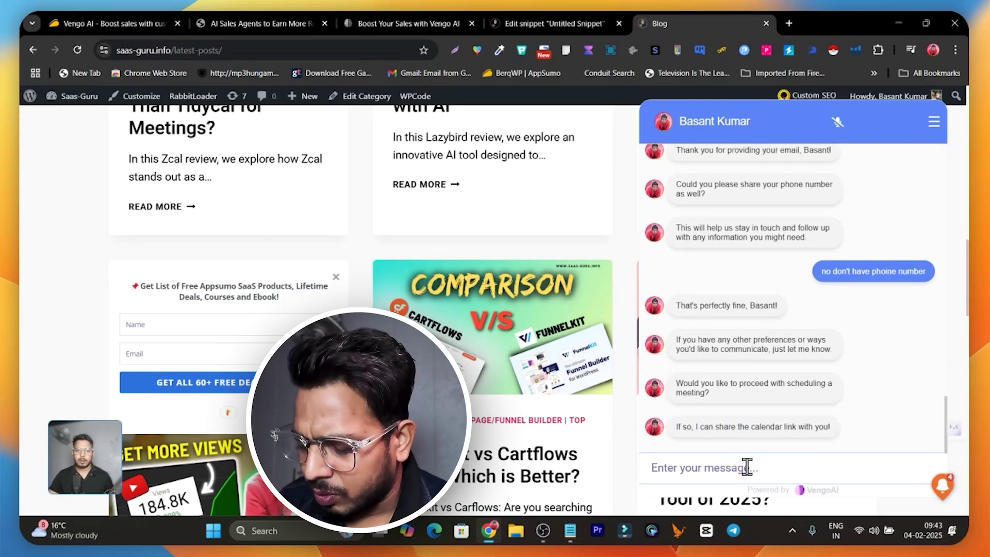
pyautogui.write('yes')
pyautogui.press('Return')
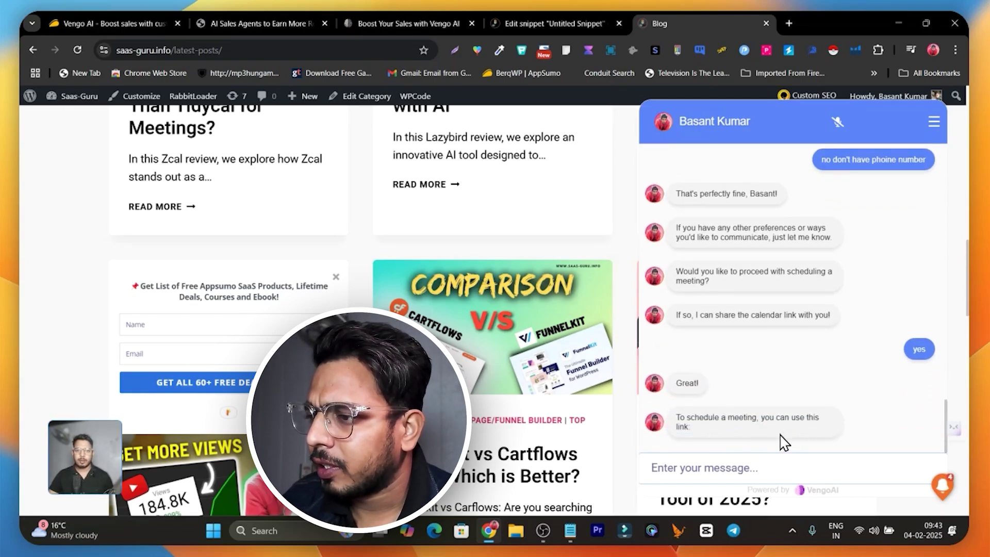
pyautogui.click(727, 460)
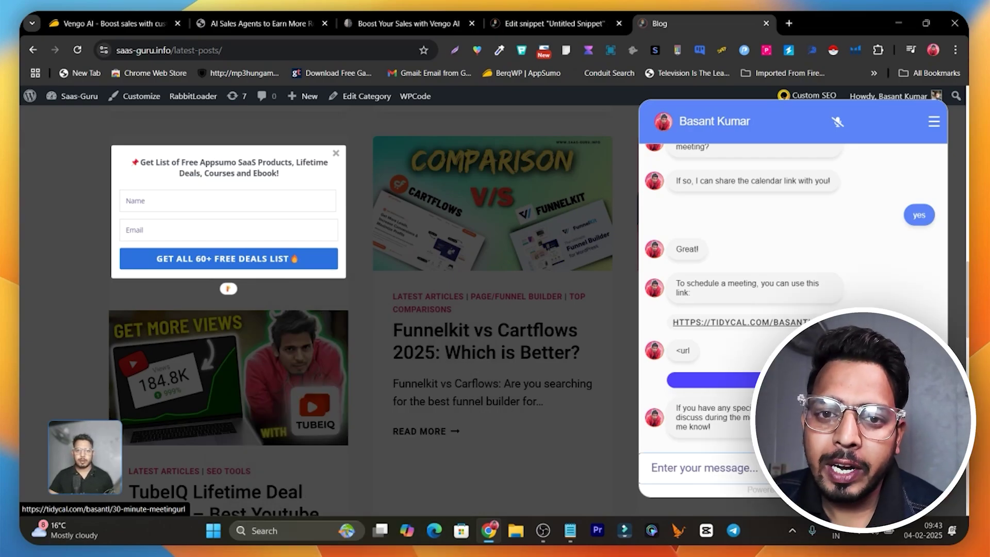
# - Scroll the blog page back up past the completed chat conversation
pyautogui.scroll(3, 747, 309)
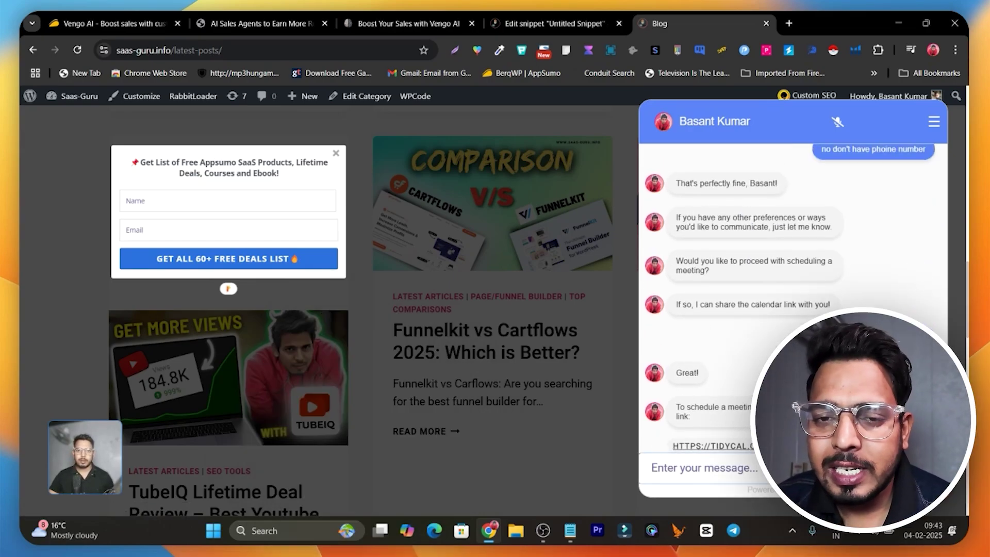
pyautogui.scroll(4, 748, 309)
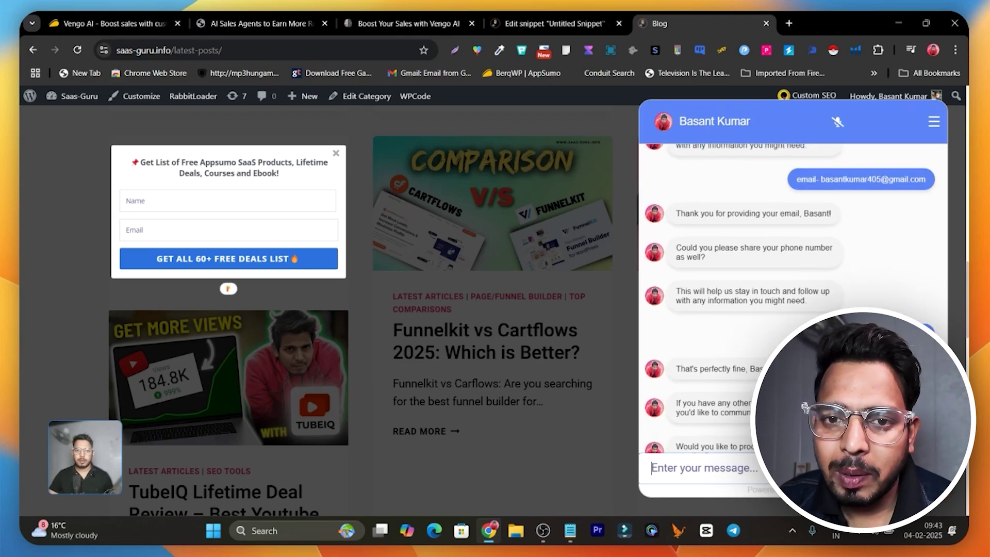
pyautogui.scroll(3, 361, 309)
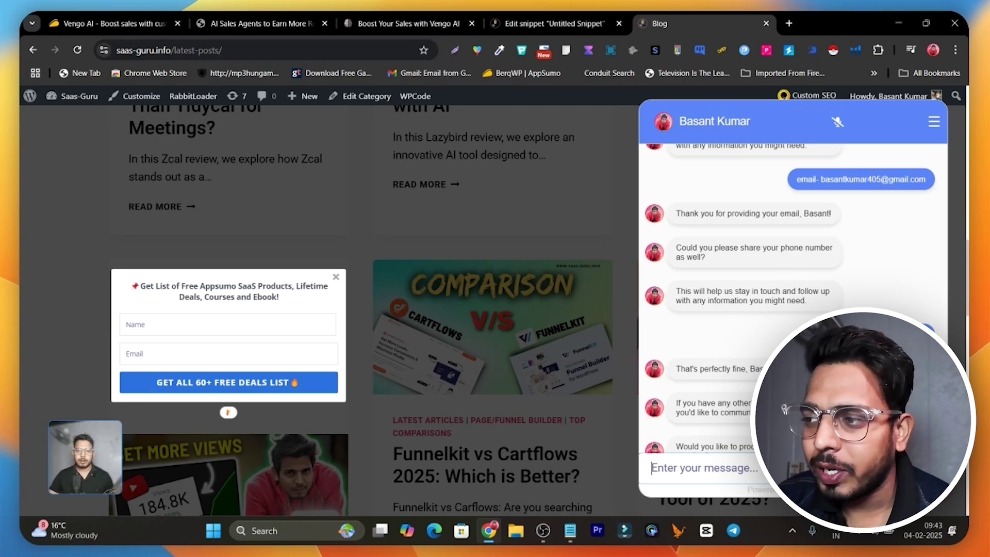
pyautogui.scroll(5, 361, 309)
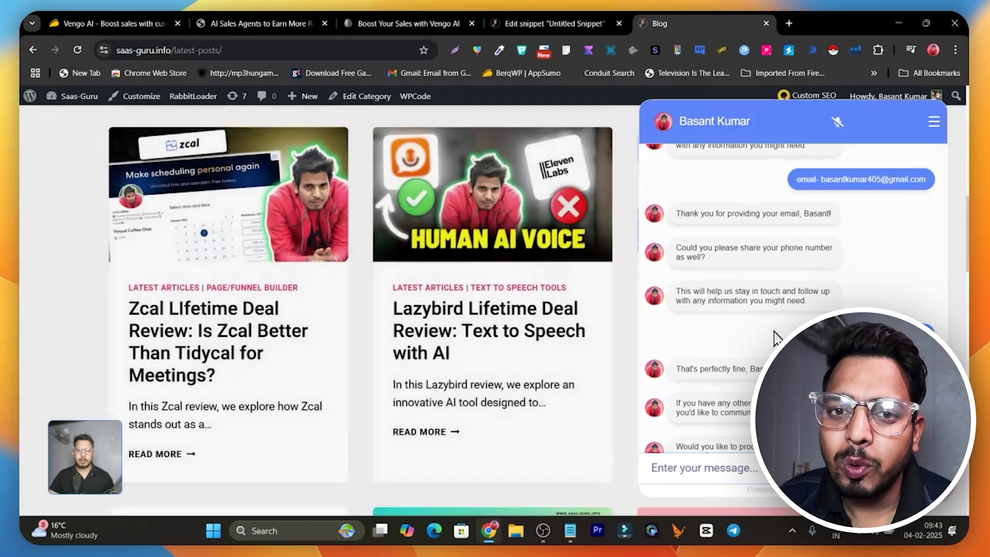
# - Go to the Vengo AI dashboard and open the Customize page under Create New AI
pyautogui.click(250, 13)
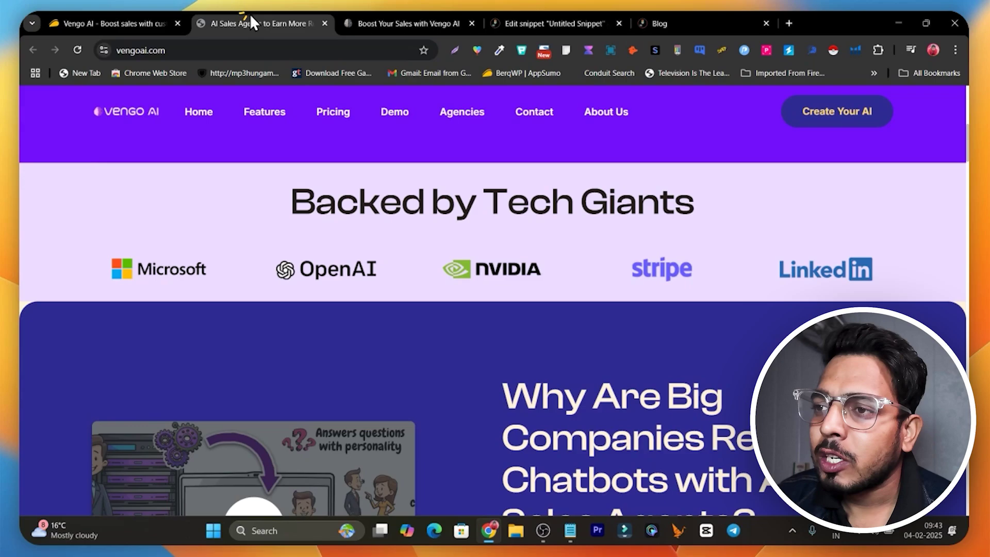
pyautogui.click(407, 20)
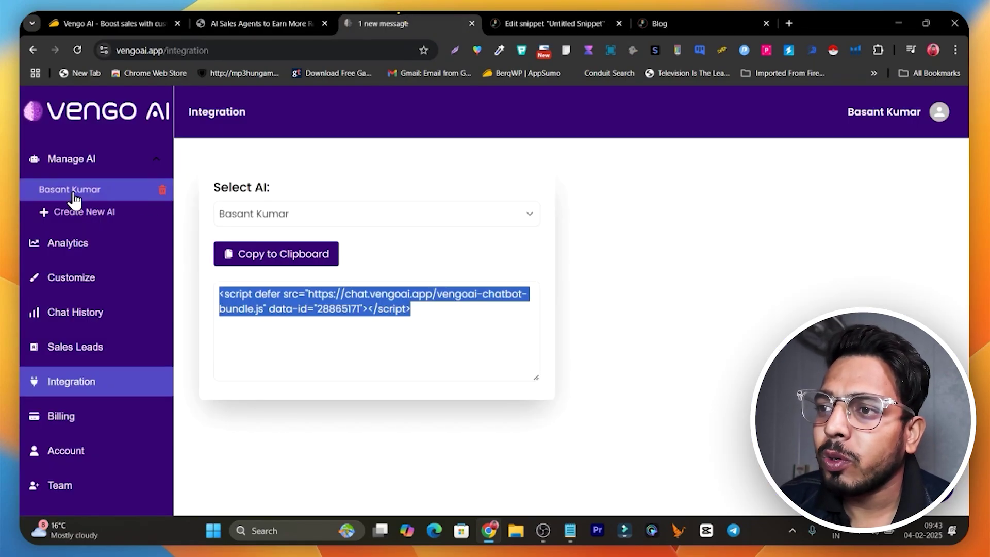
pyautogui.click(97, 224)
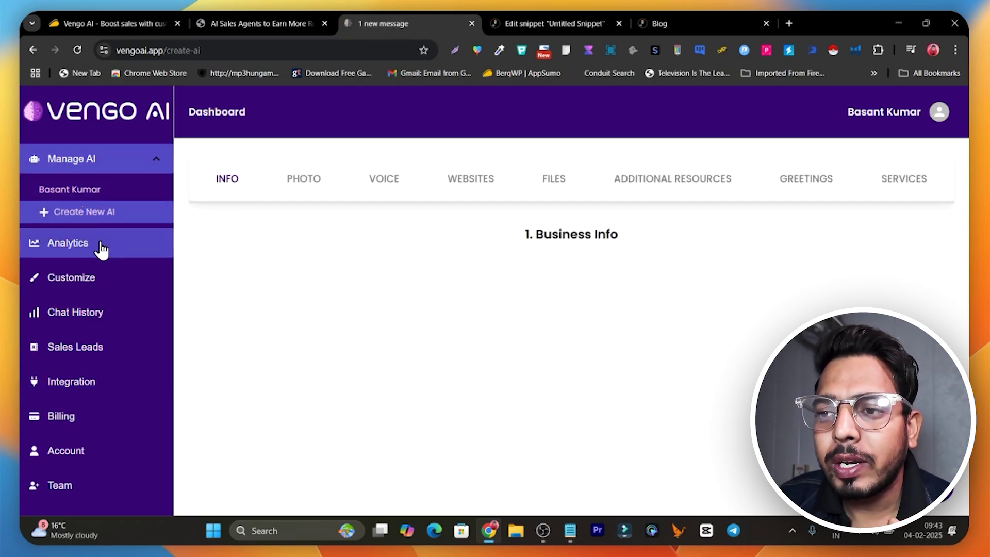
pyautogui.click(109, 287)
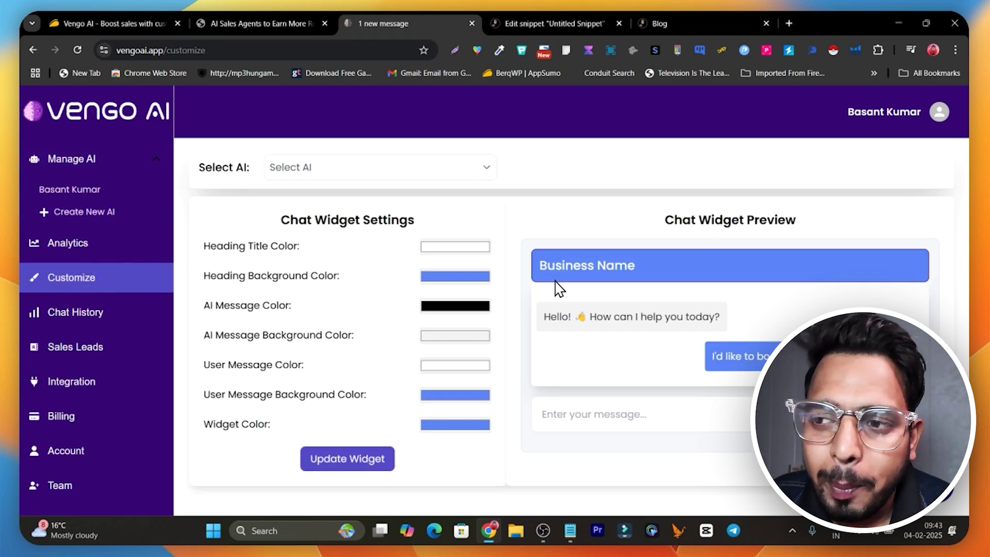
# - Select the AI agent and change its Heading Background Color from blue to pink
pyautogui.click(335, 172)
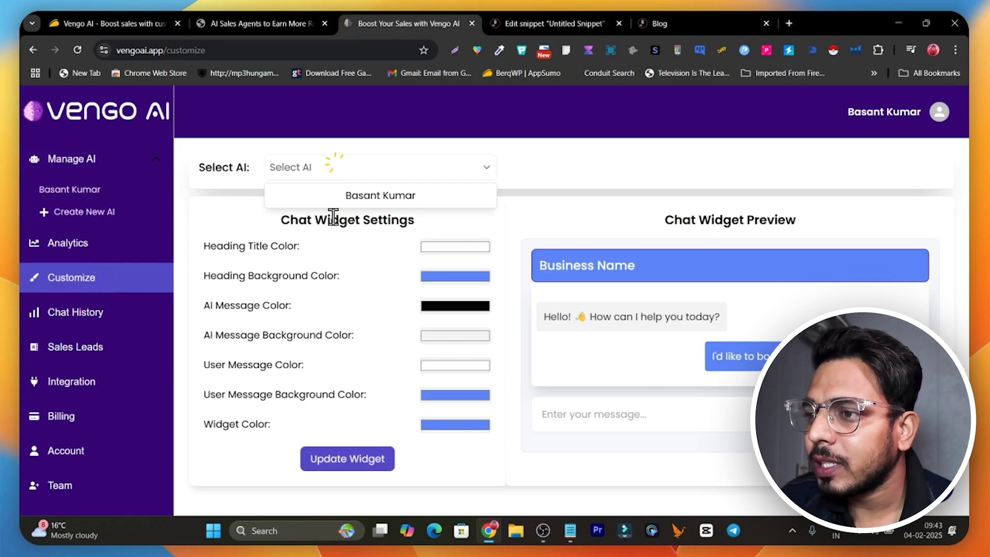
pyautogui.click(426, 208)
pyautogui.click(461, 276)
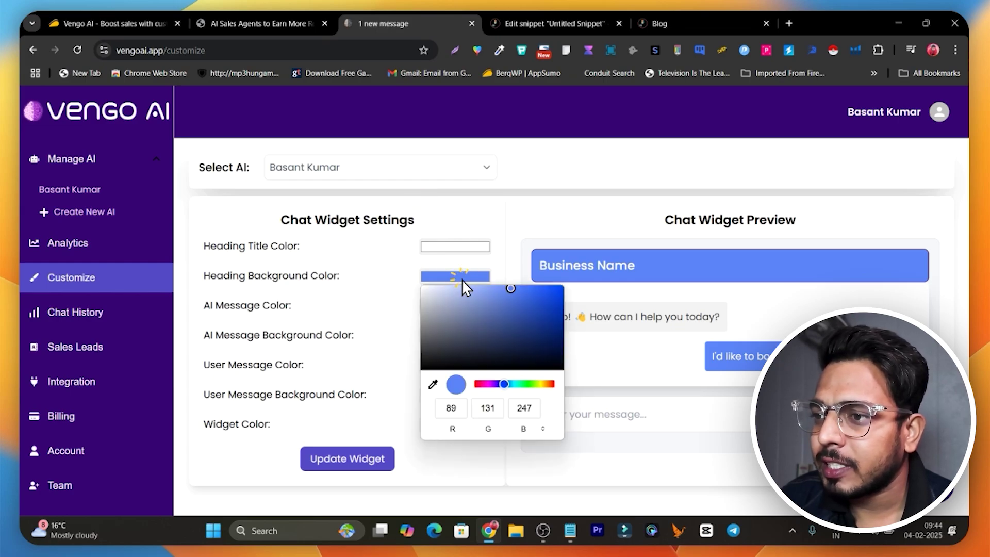
pyautogui.moveTo(494, 387); pyautogui.dragTo(480, 385)
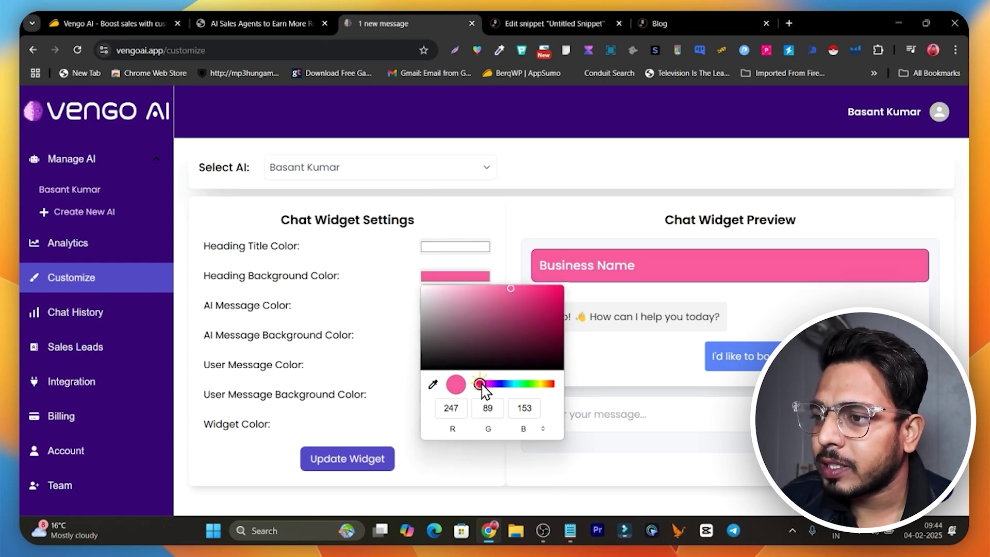
pyautogui.click(503, 295)
pyautogui.moveTo(503, 296); pyautogui.dragTo(509, 292)
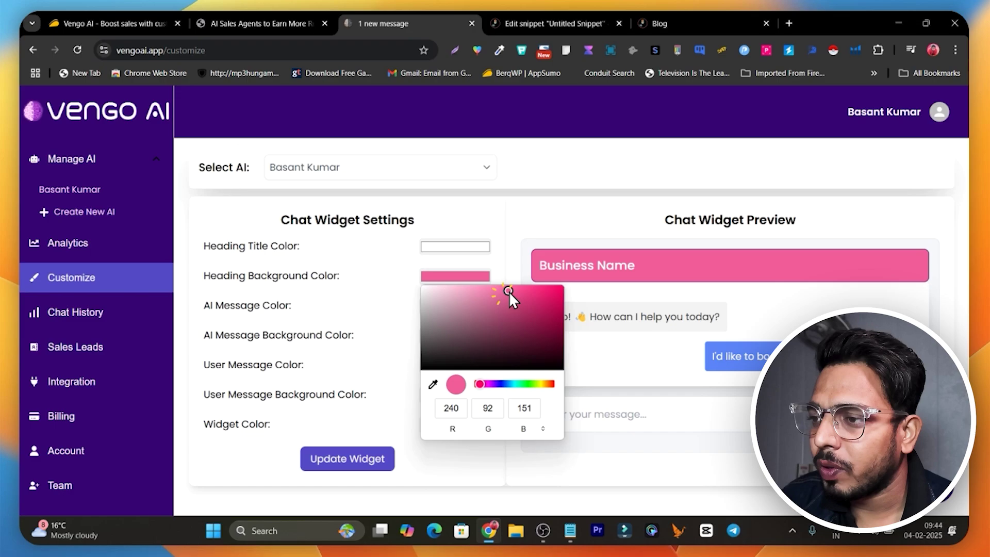
pyautogui.click(512, 225)
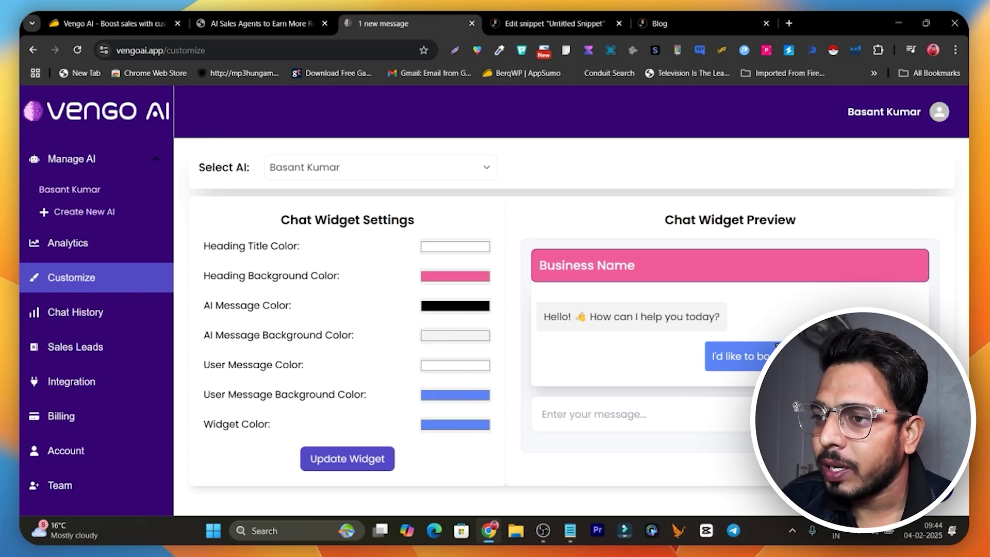
# - Make the User Message Background Color a muted green and click Update Widget
pyautogui.click(447, 398)
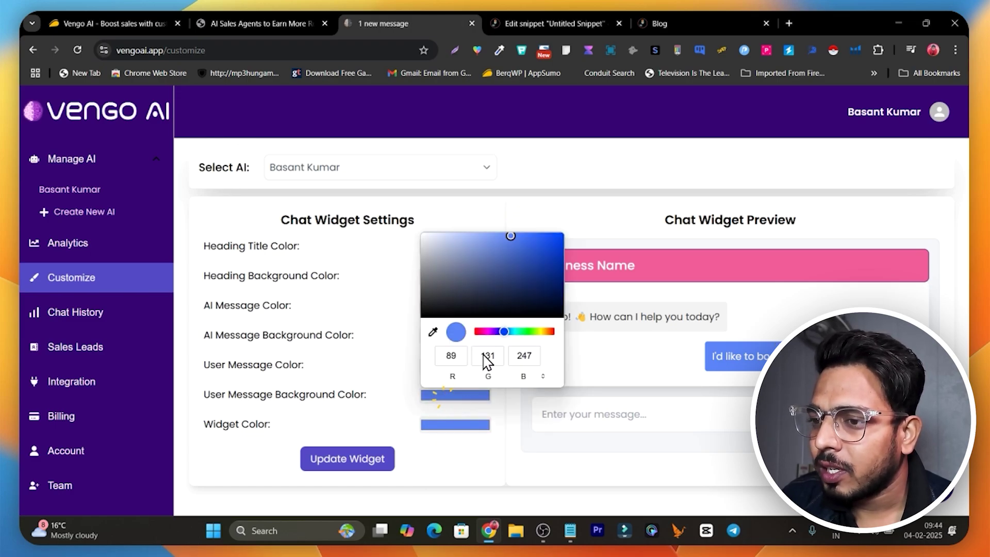
pyautogui.click(528, 332)
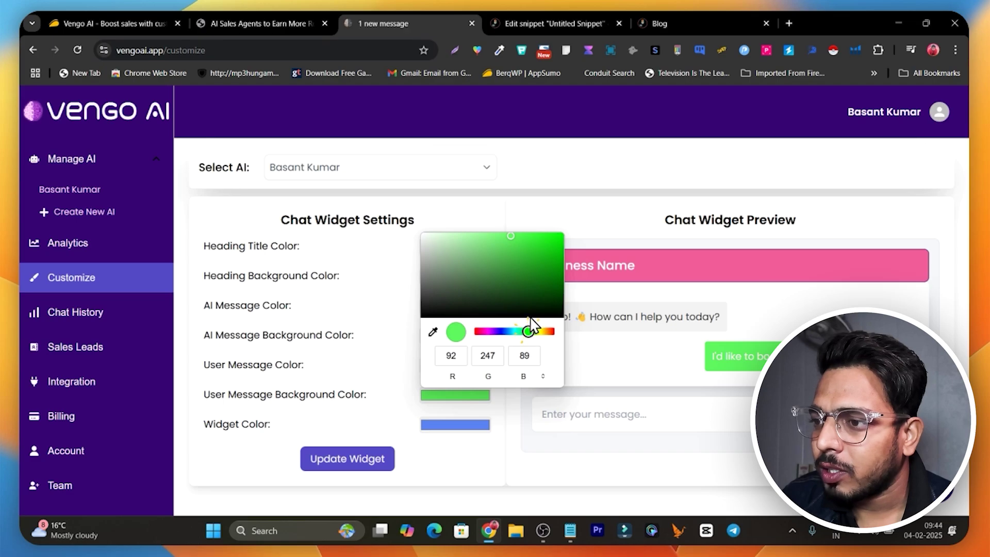
pyautogui.click(482, 256)
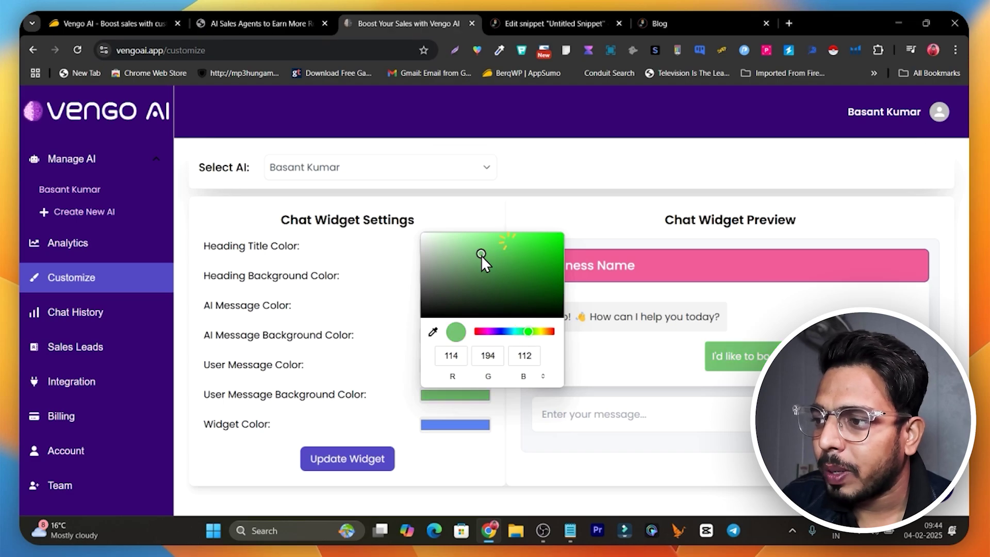
pyautogui.click(366, 459)
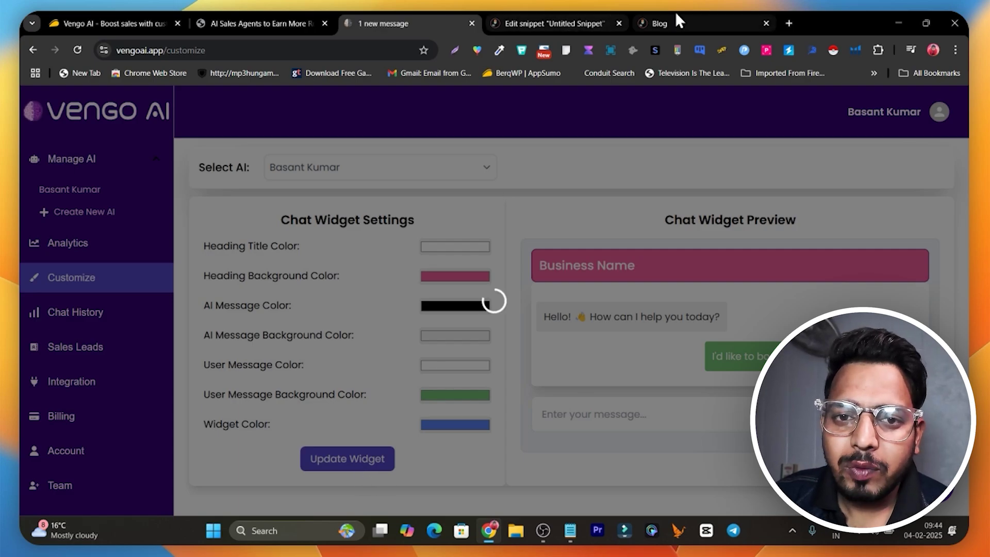
# - Check the restyled widget on the blog, then return to the Sales Leads list
pyautogui.click(697, 23)
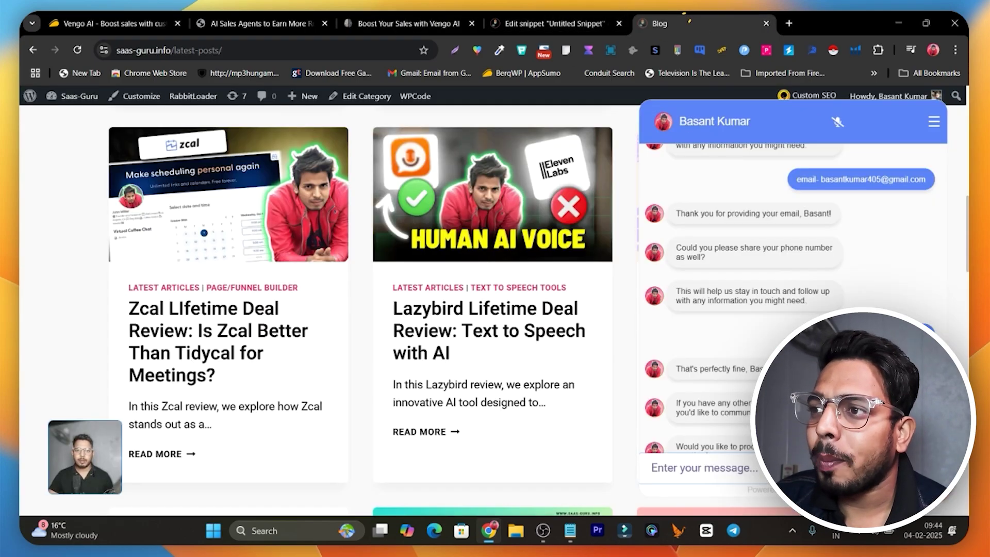
pyautogui.click(882, 121)
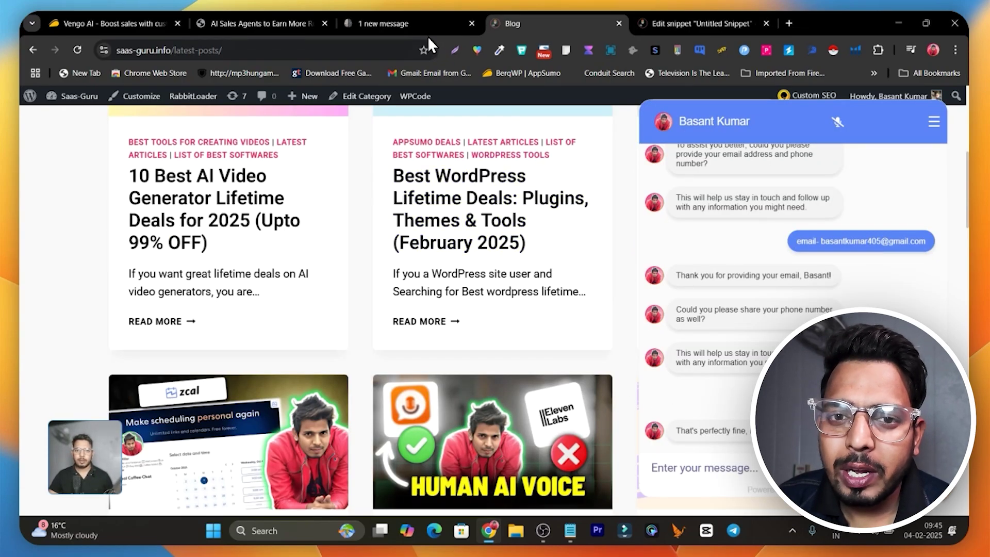
pyautogui.click(418, 23)
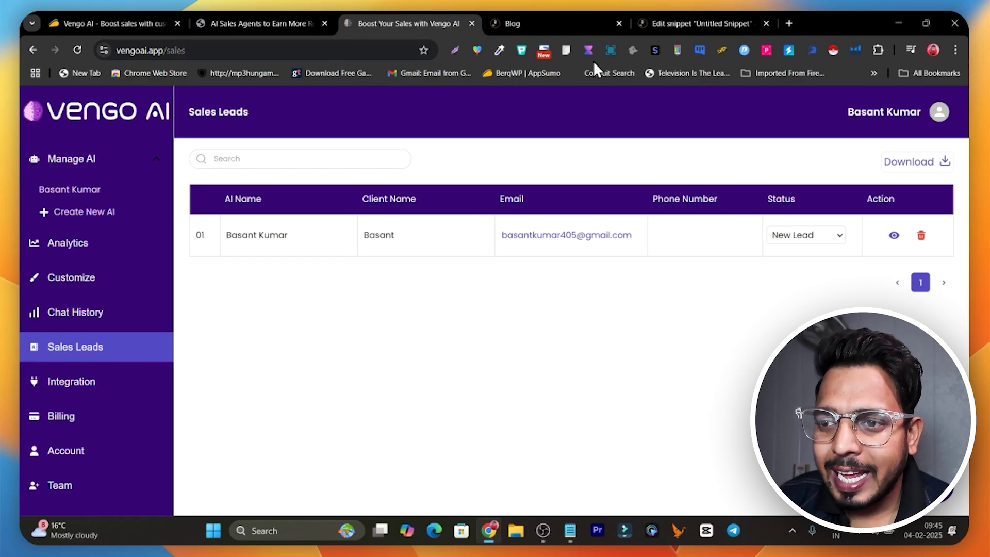
# - Glance at the WPCode and blog tabs, then open Chat History from the Vengo AI dashboard
pyautogui.click(669, 21)
pyautogui.click(548, 16)
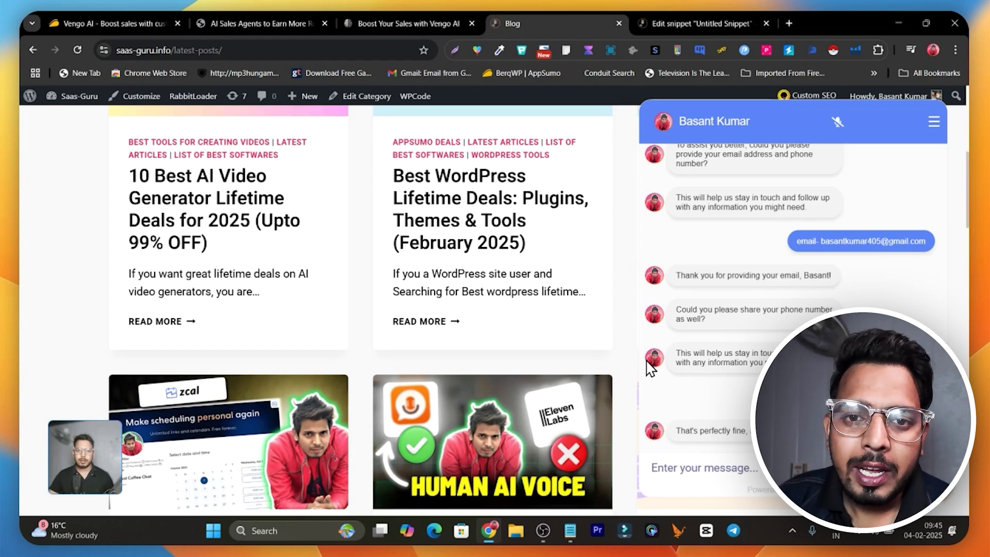
pyautogui.click(395, 23)
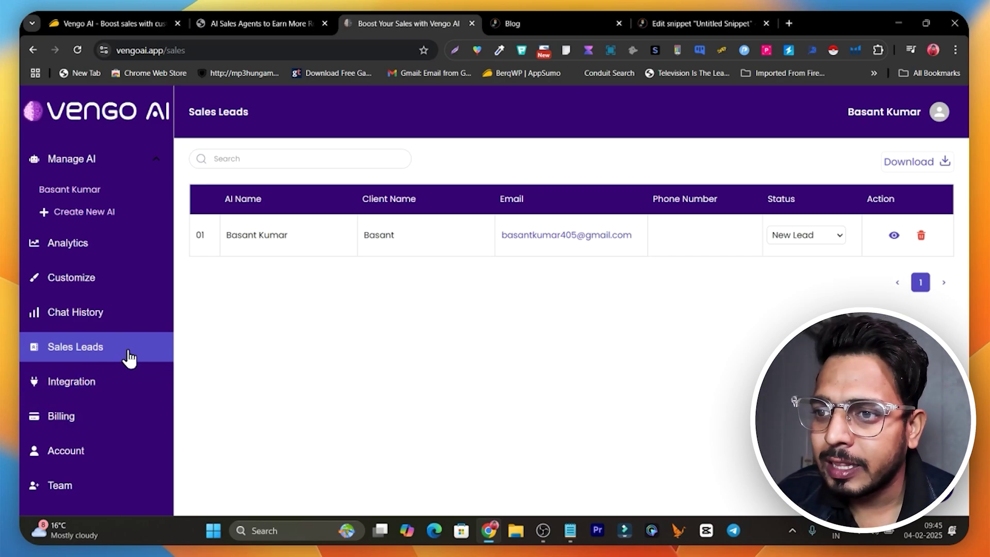
pyautogui.click(93, 315)
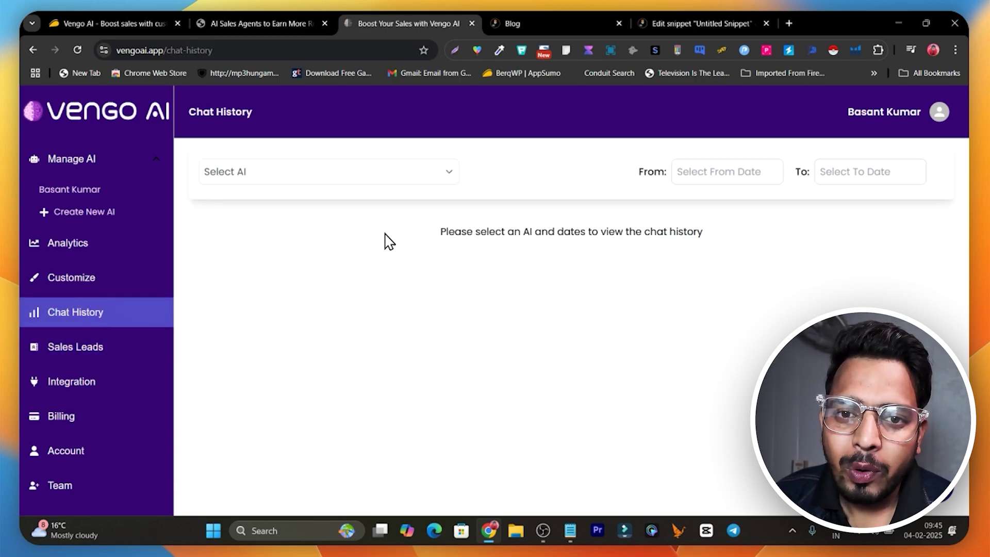
# - Show the chosen AI agent's chats from 2025-02-03 to 2025-02-05
pyautogui.click(293, 177)
pyautogui.click(289, 203)
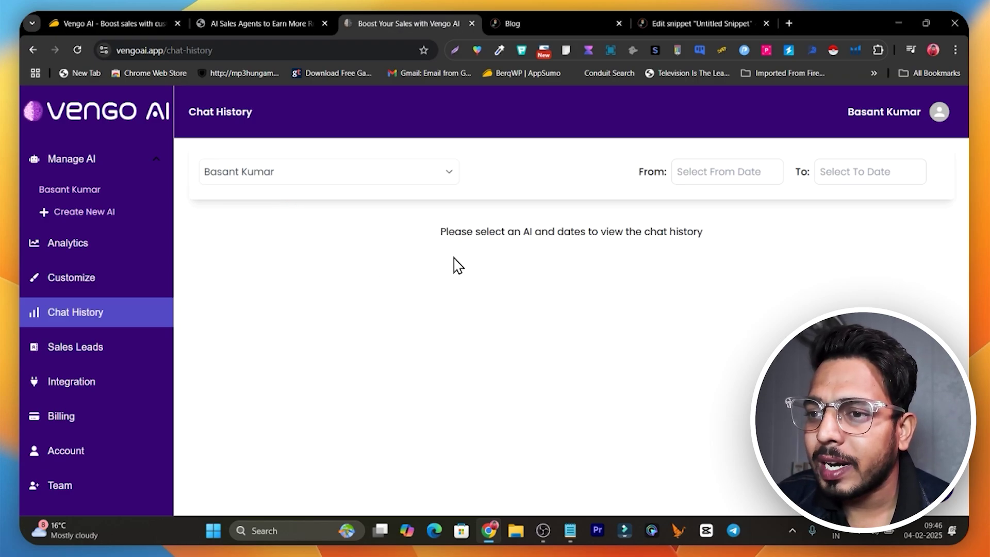
pyautogui.click(773, 180)
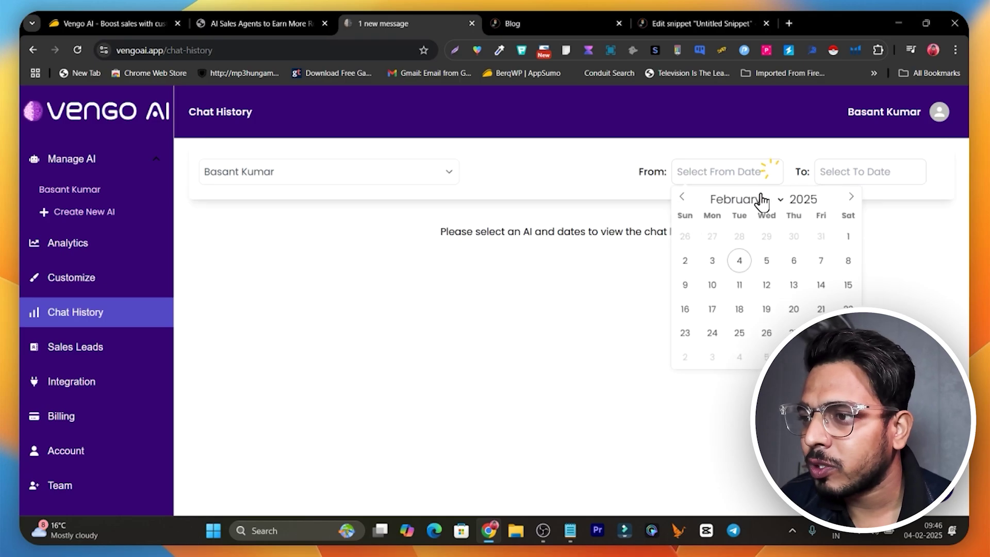
pyautogui.click(768, 263)
pyautogui.click(722, 174)
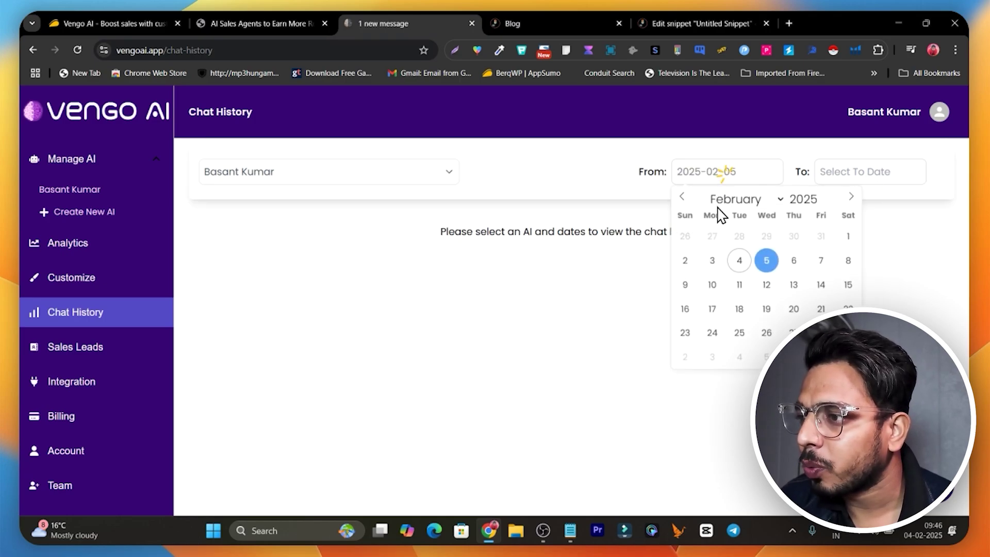
pyautogui.click(740, 260)
pyautogui.click(872, 178)
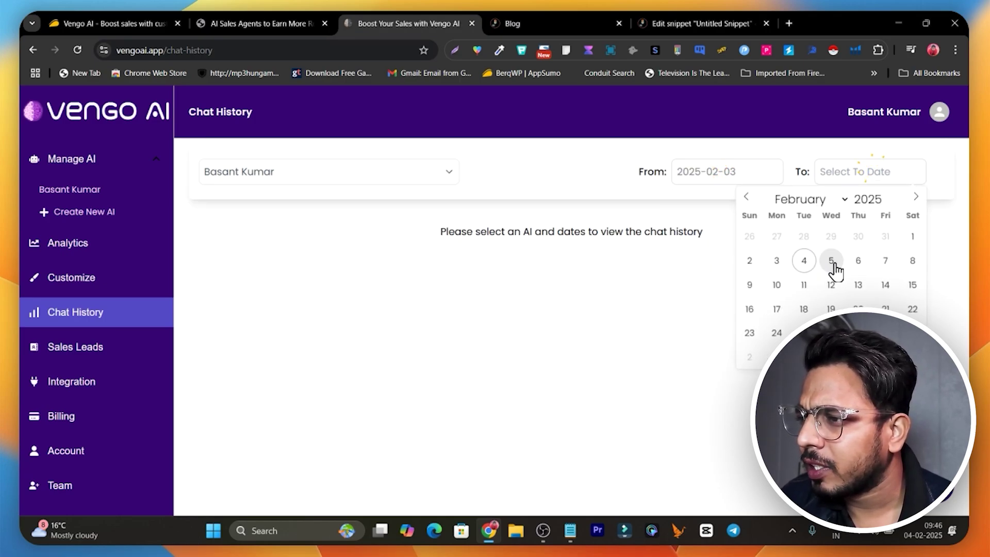
pyautogui.click(831, 262)
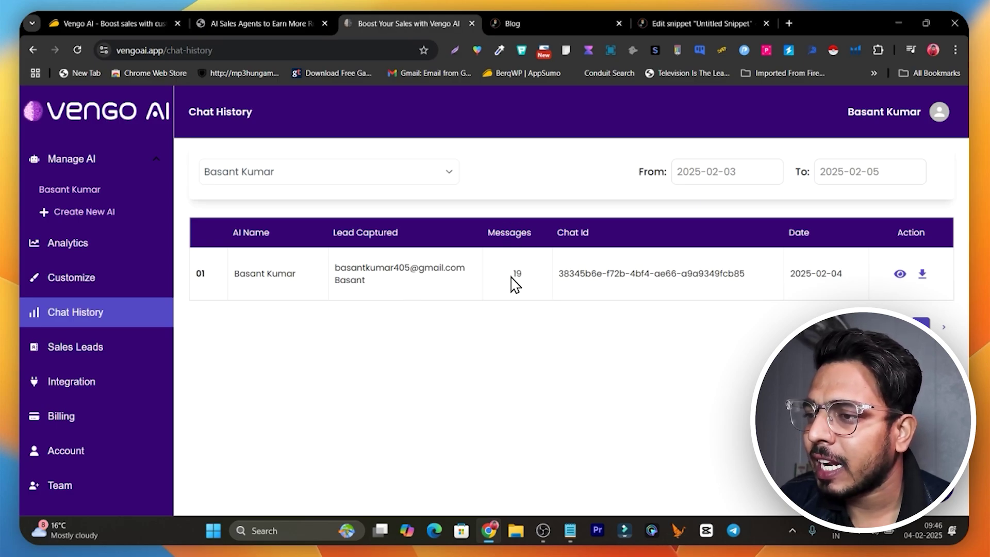
# - Select the end of the embed script on the Integration page, then view the AppSumo Vengo AI deal page
pyautogui.click(85, 393)
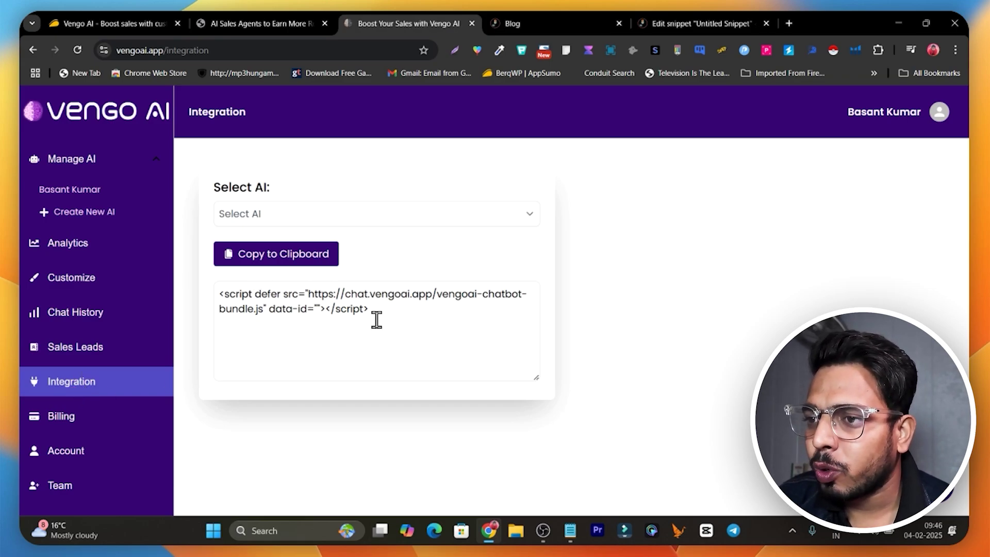
pyautogui.moveTo(376, 312); pyautogui.dragTo(220, 306)
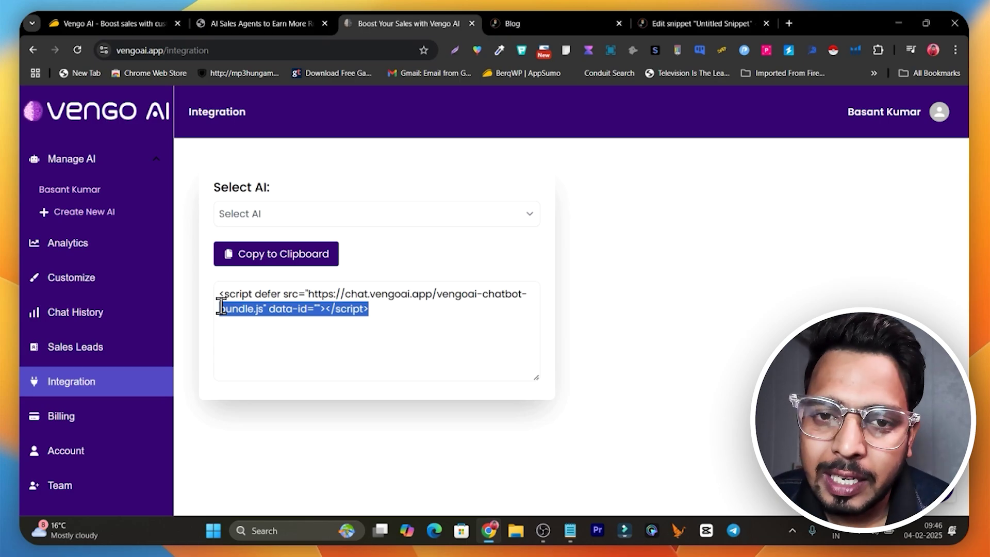
pyautogui.click(115, 21)
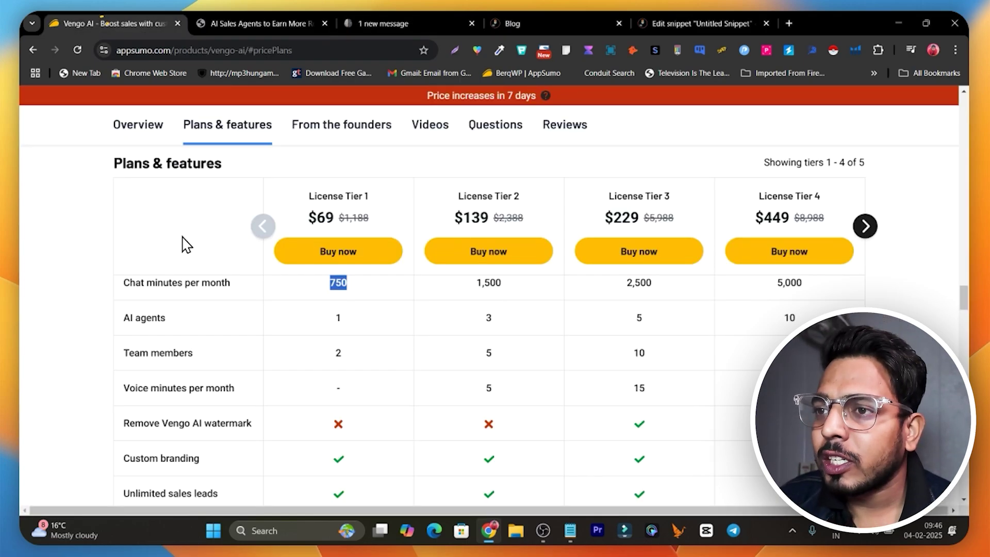
pyautogui.scroll(10, 254, 303)
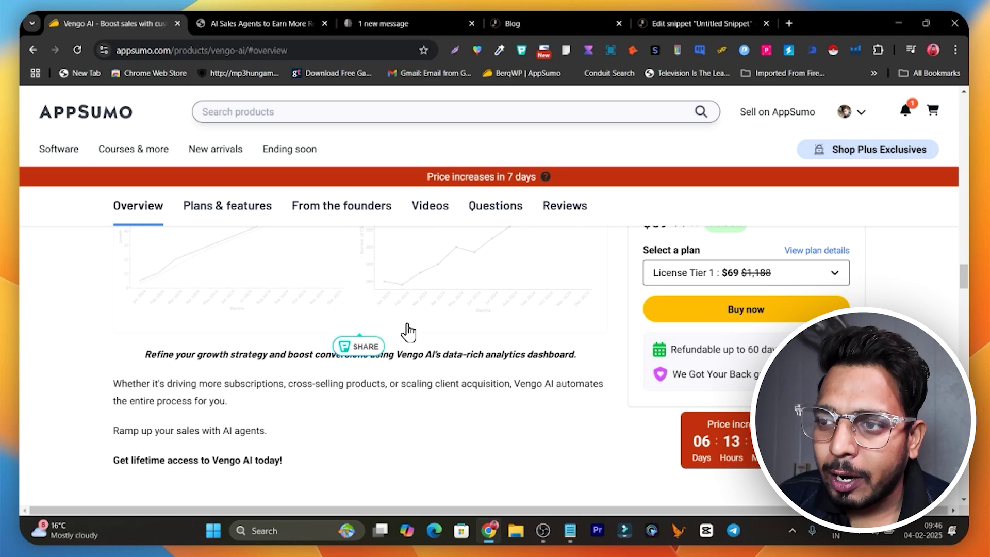
pyautogui.scroll(5, 407, 331)
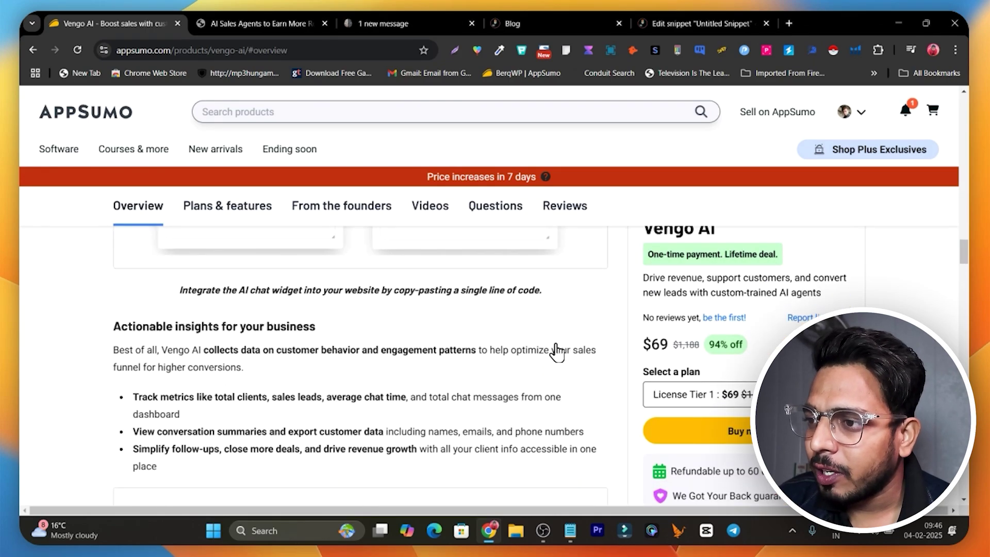